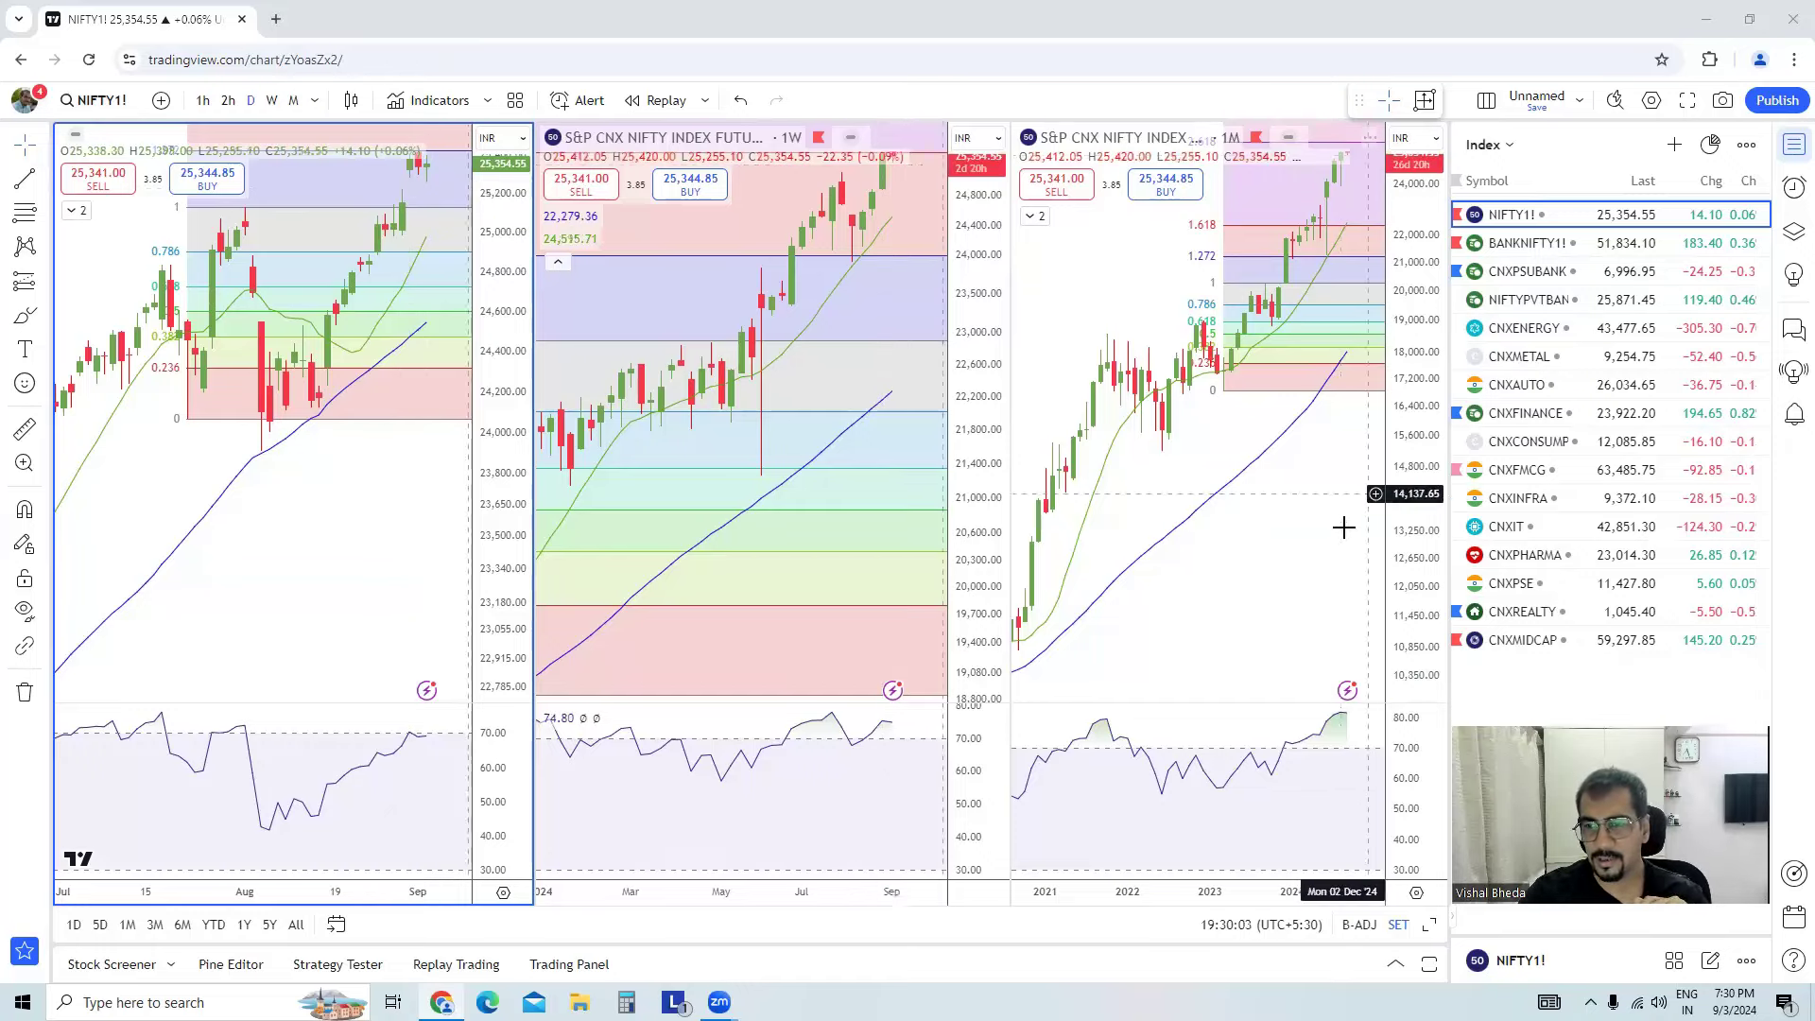
# Show the monthly NIFTY1! chart alone and change its price scale from logarithmic to Regular
pyautogui.scroll(2, 1322, 593)
pyautogui.click(1336, 592)
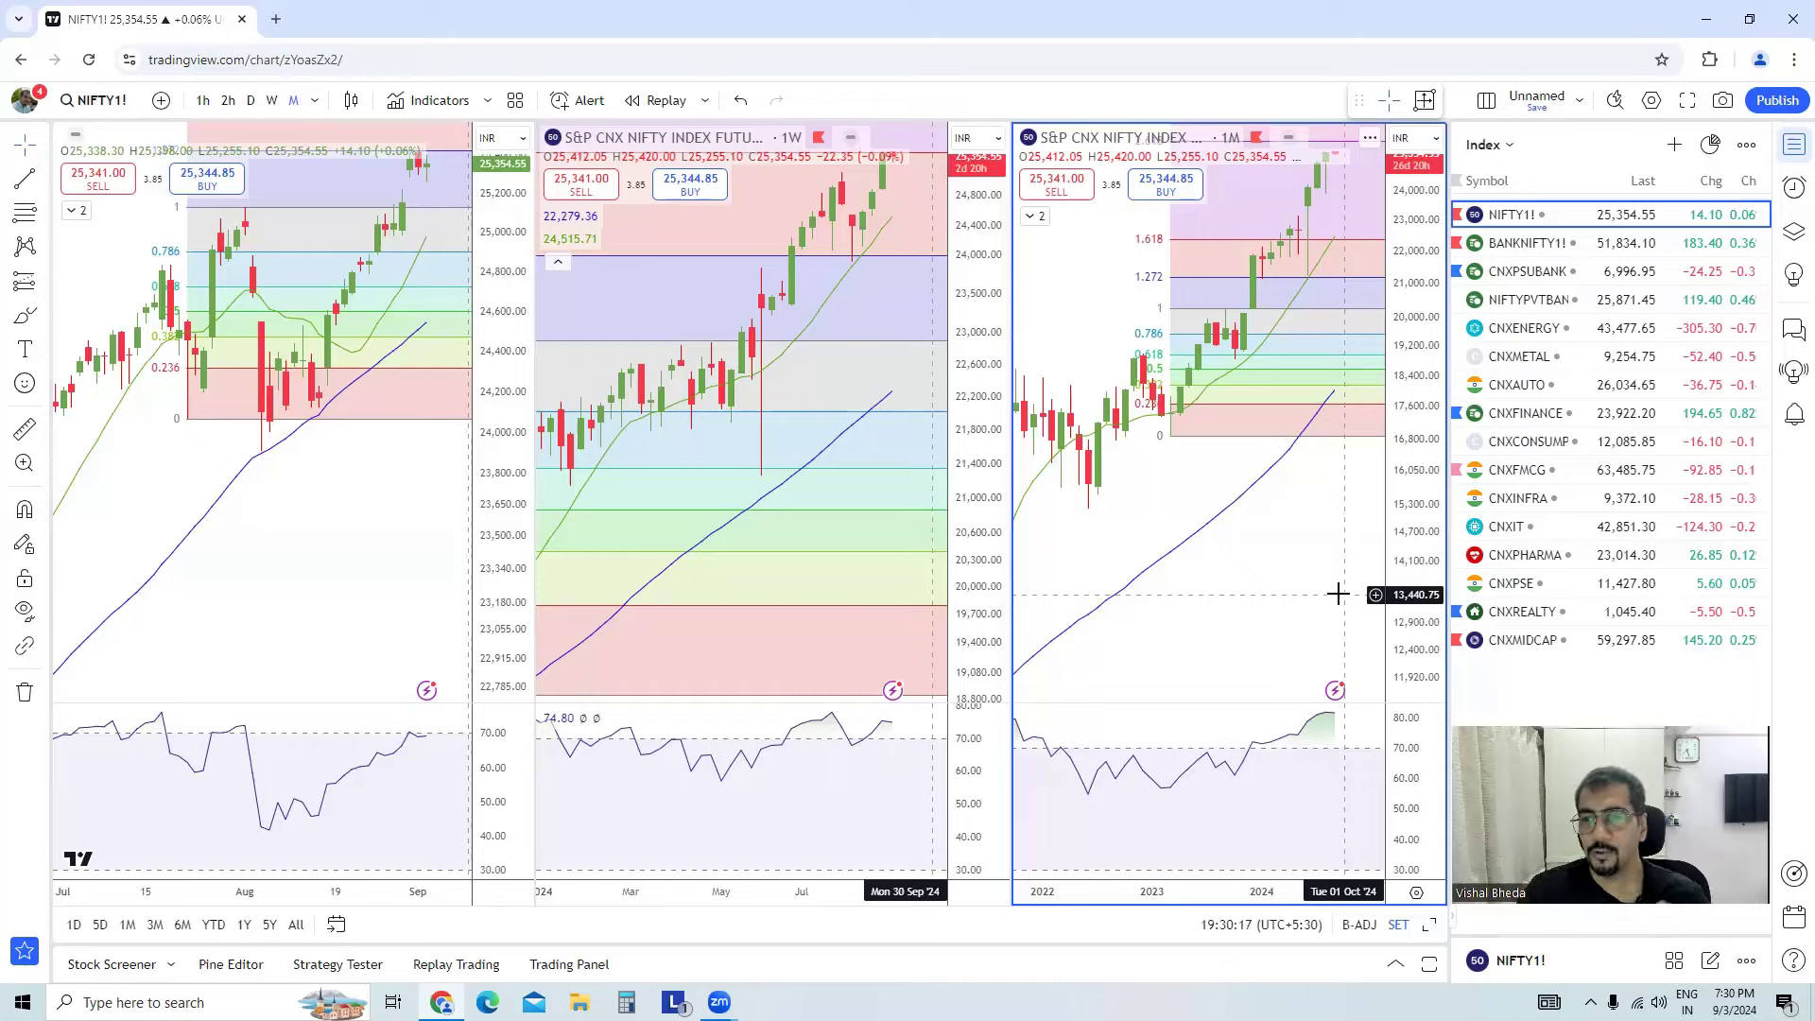
pyautogui.click(1430, 924)
pyautogui.scroll(3, 1331, 630)
pyautogui.rightClick(1415, 480)
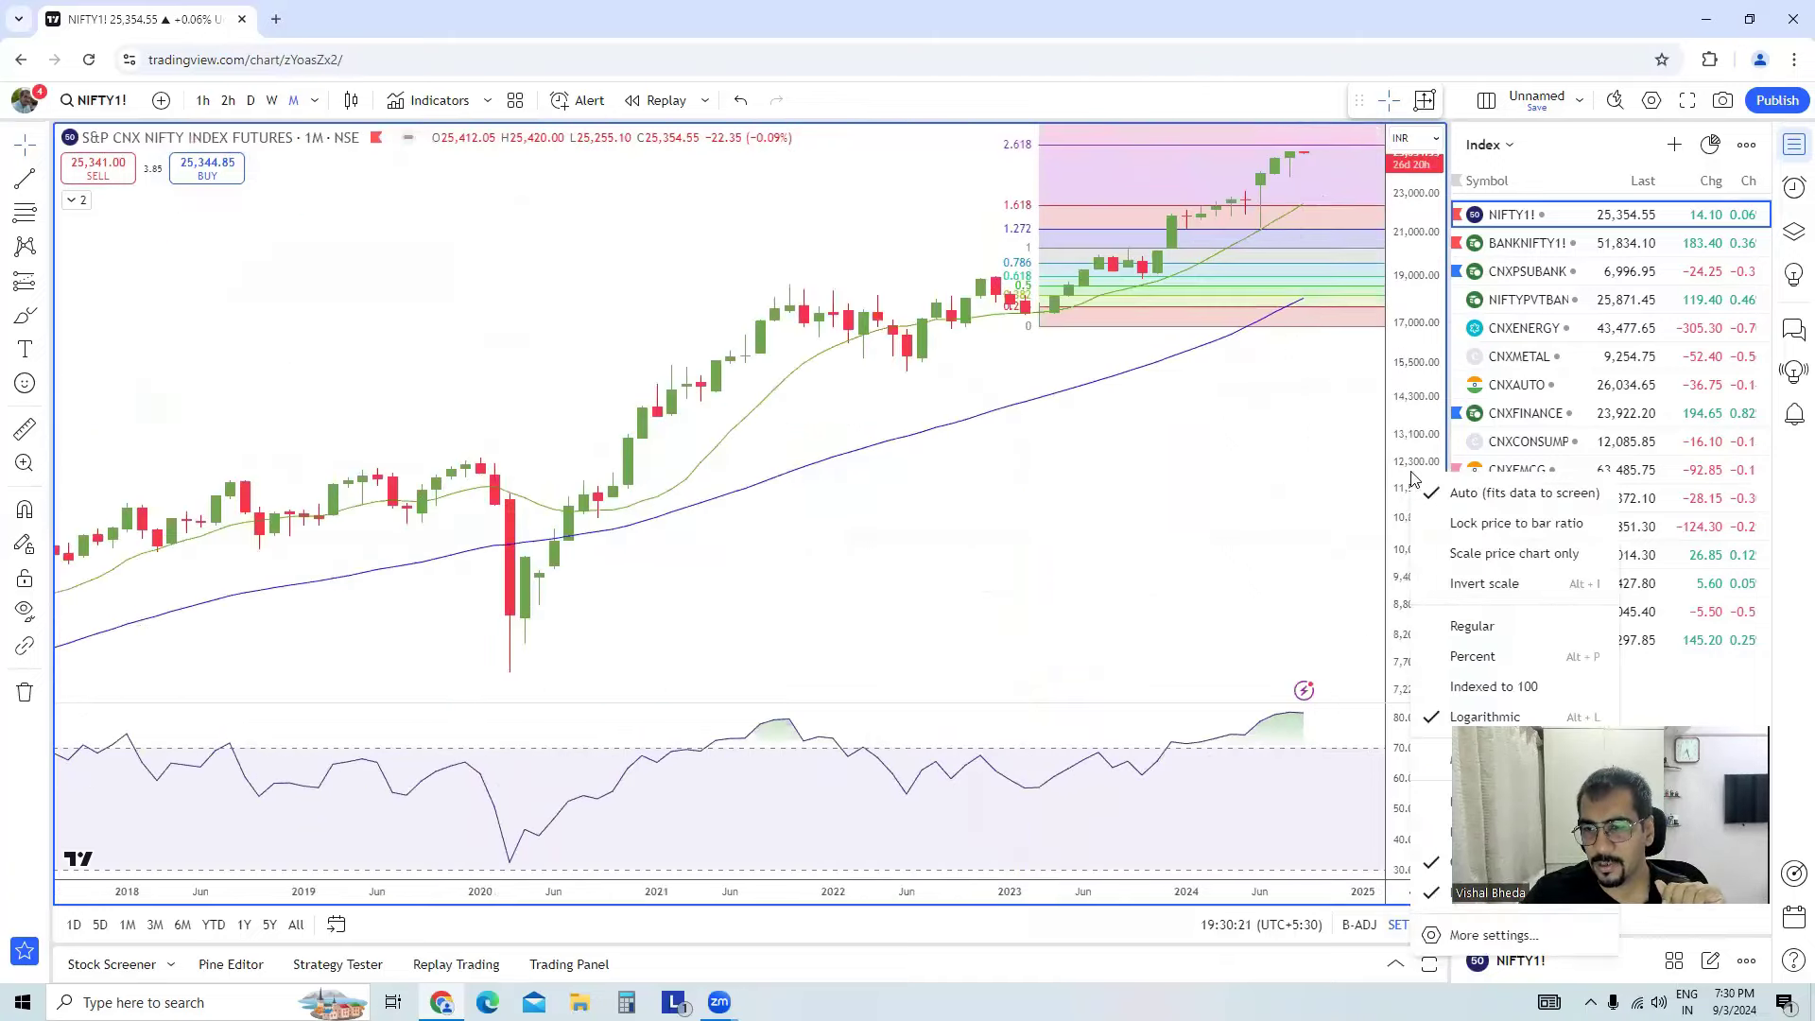
pyautogui.click(1465, 640)
pyautogui.scroll(5, 1284, 502)
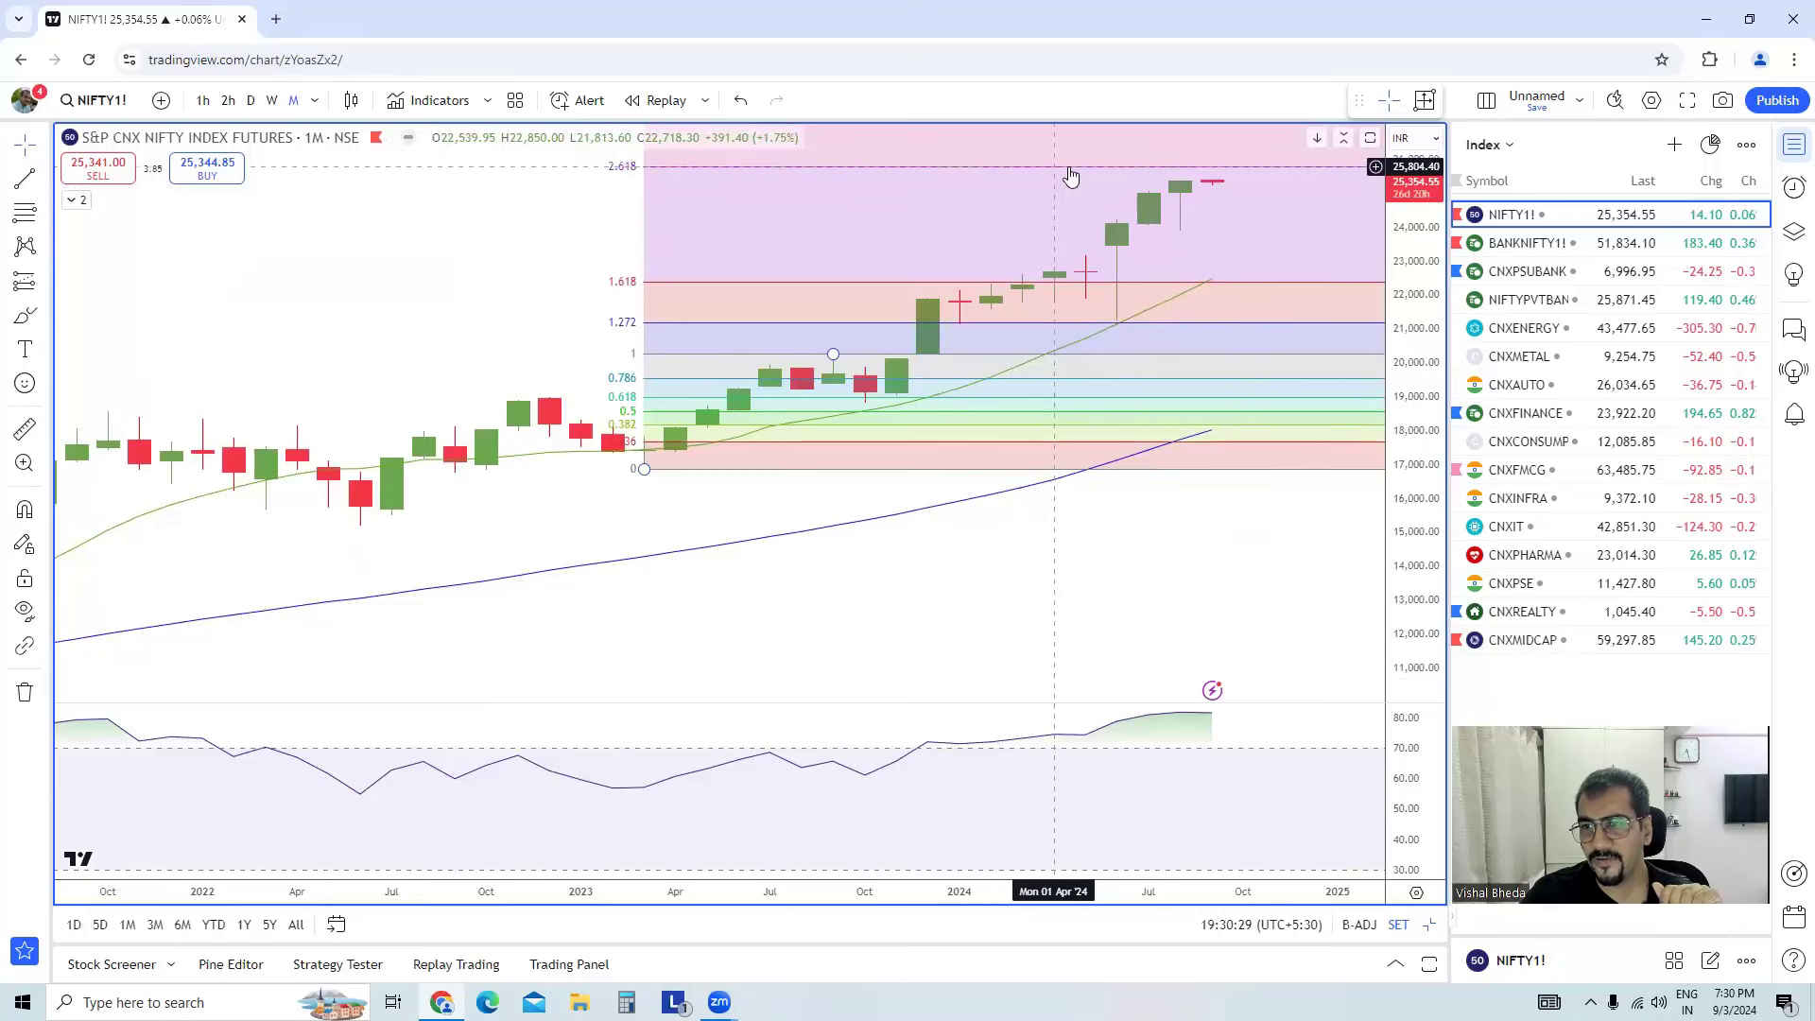
# Reset the monthly chart view, examine its price action and RSI, and return to the three-chart layout
pyautogui.rightClick(534, 241)
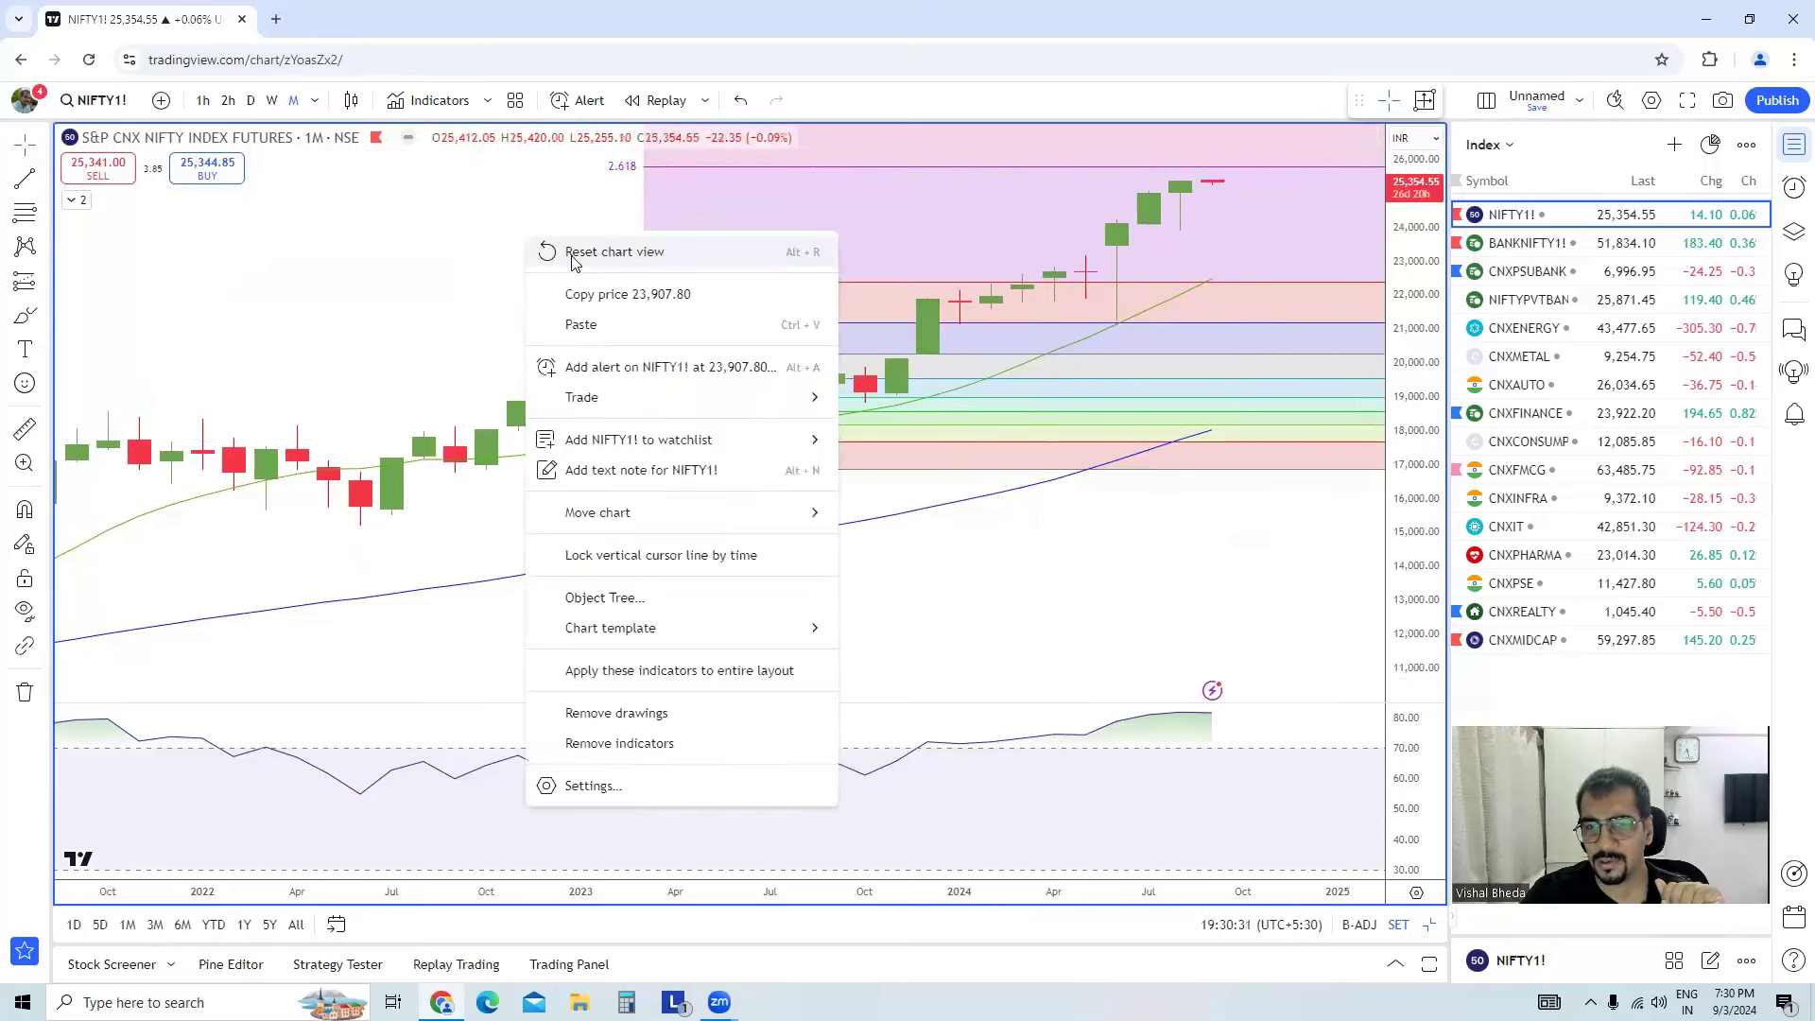
pyautogui.click(574, 254)
pyautogui.scroll(3, 1239, 572)
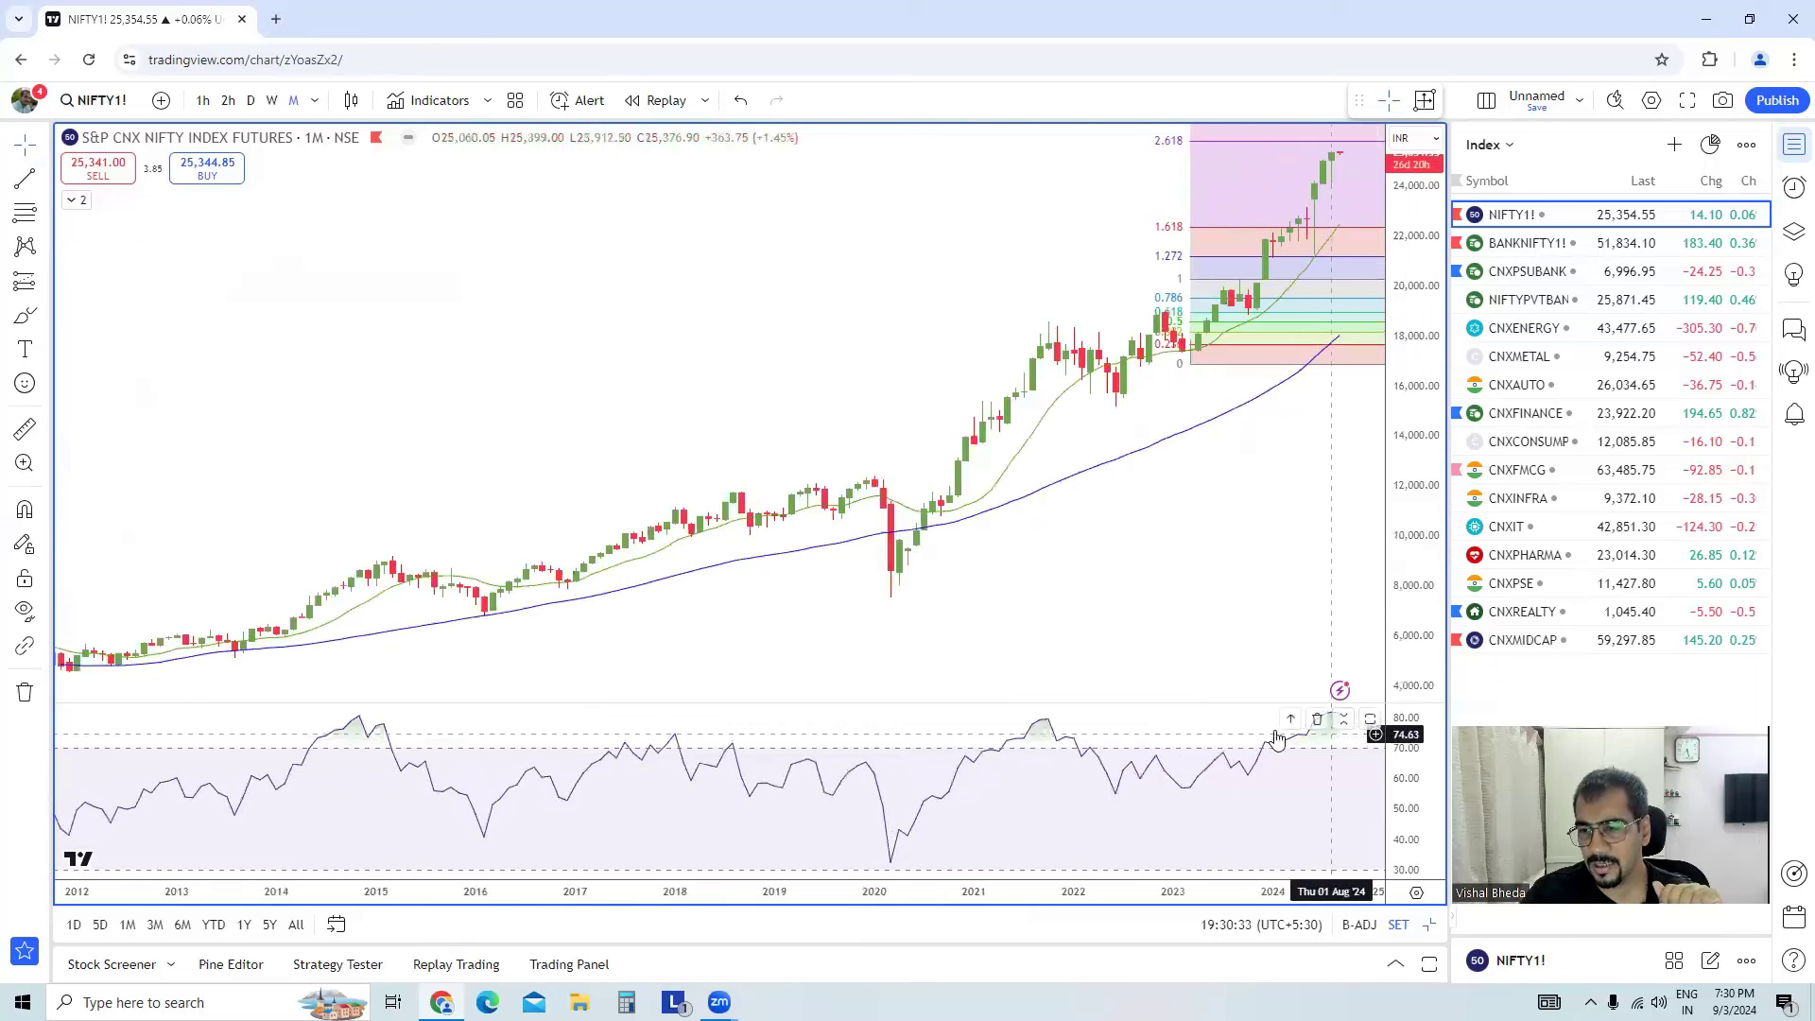
pyautogui.scroll(3, 1124, 711)
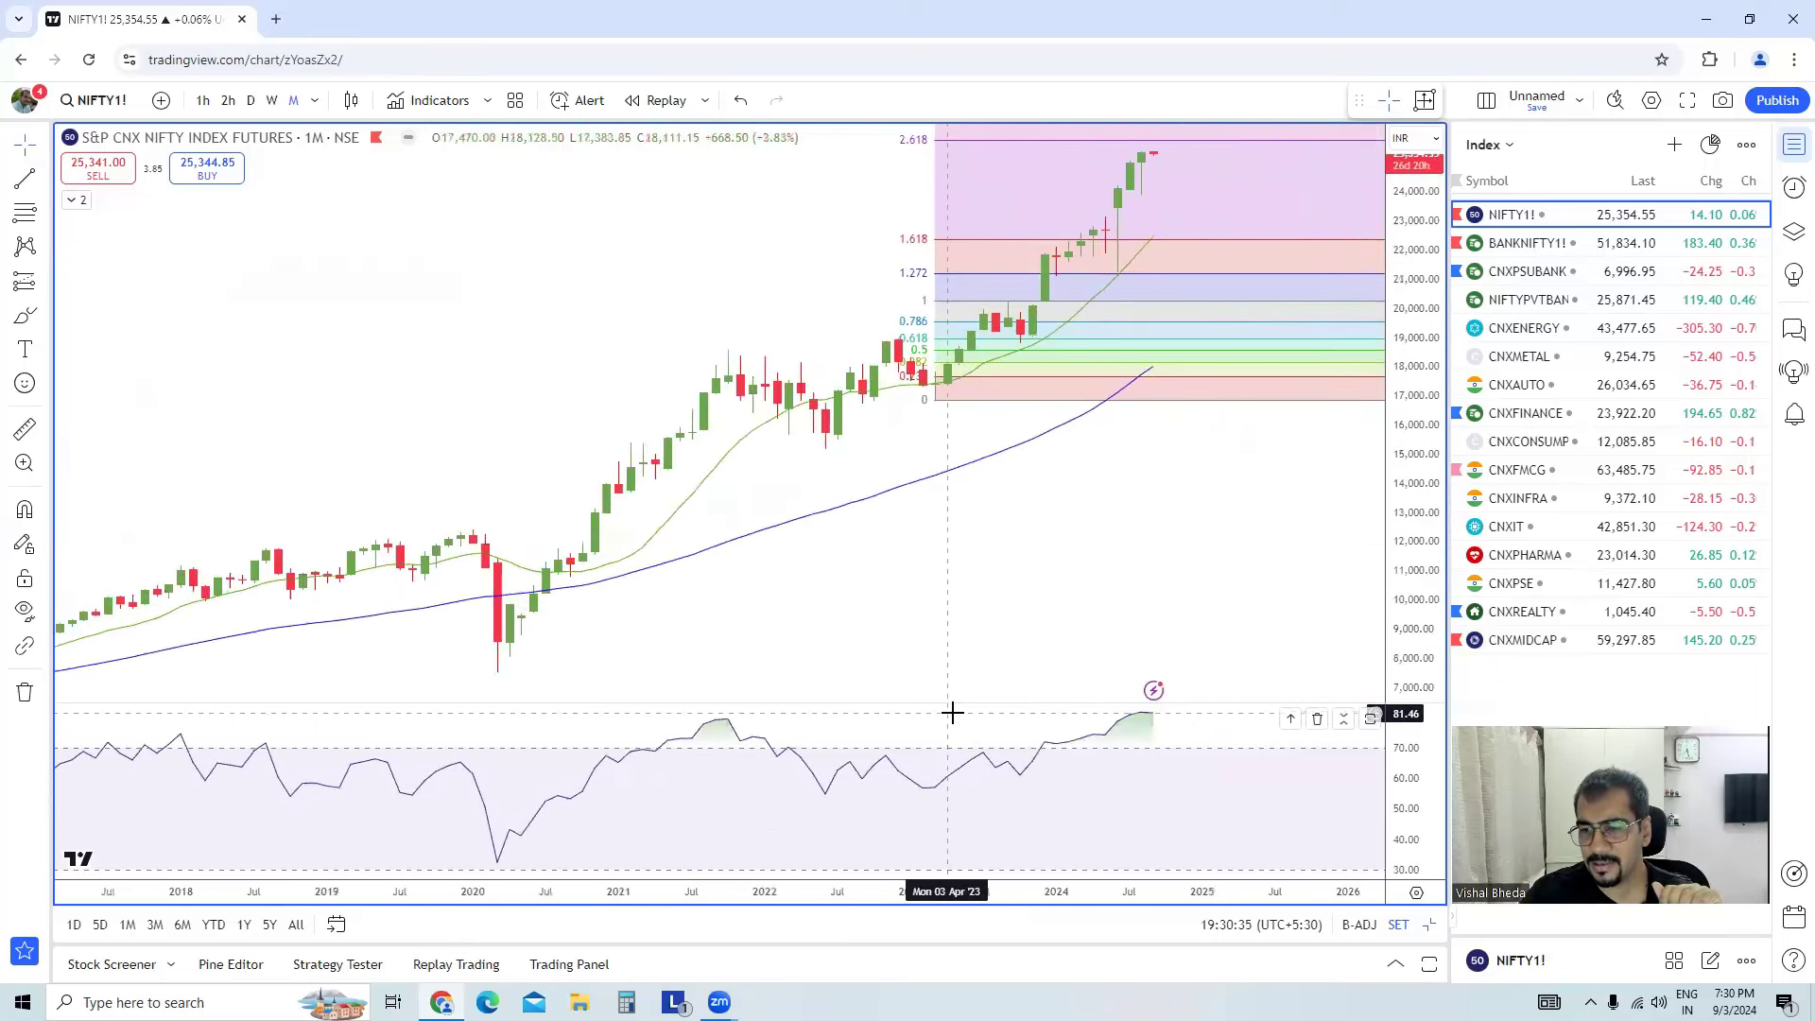
pyautogui.click(1429, 927)
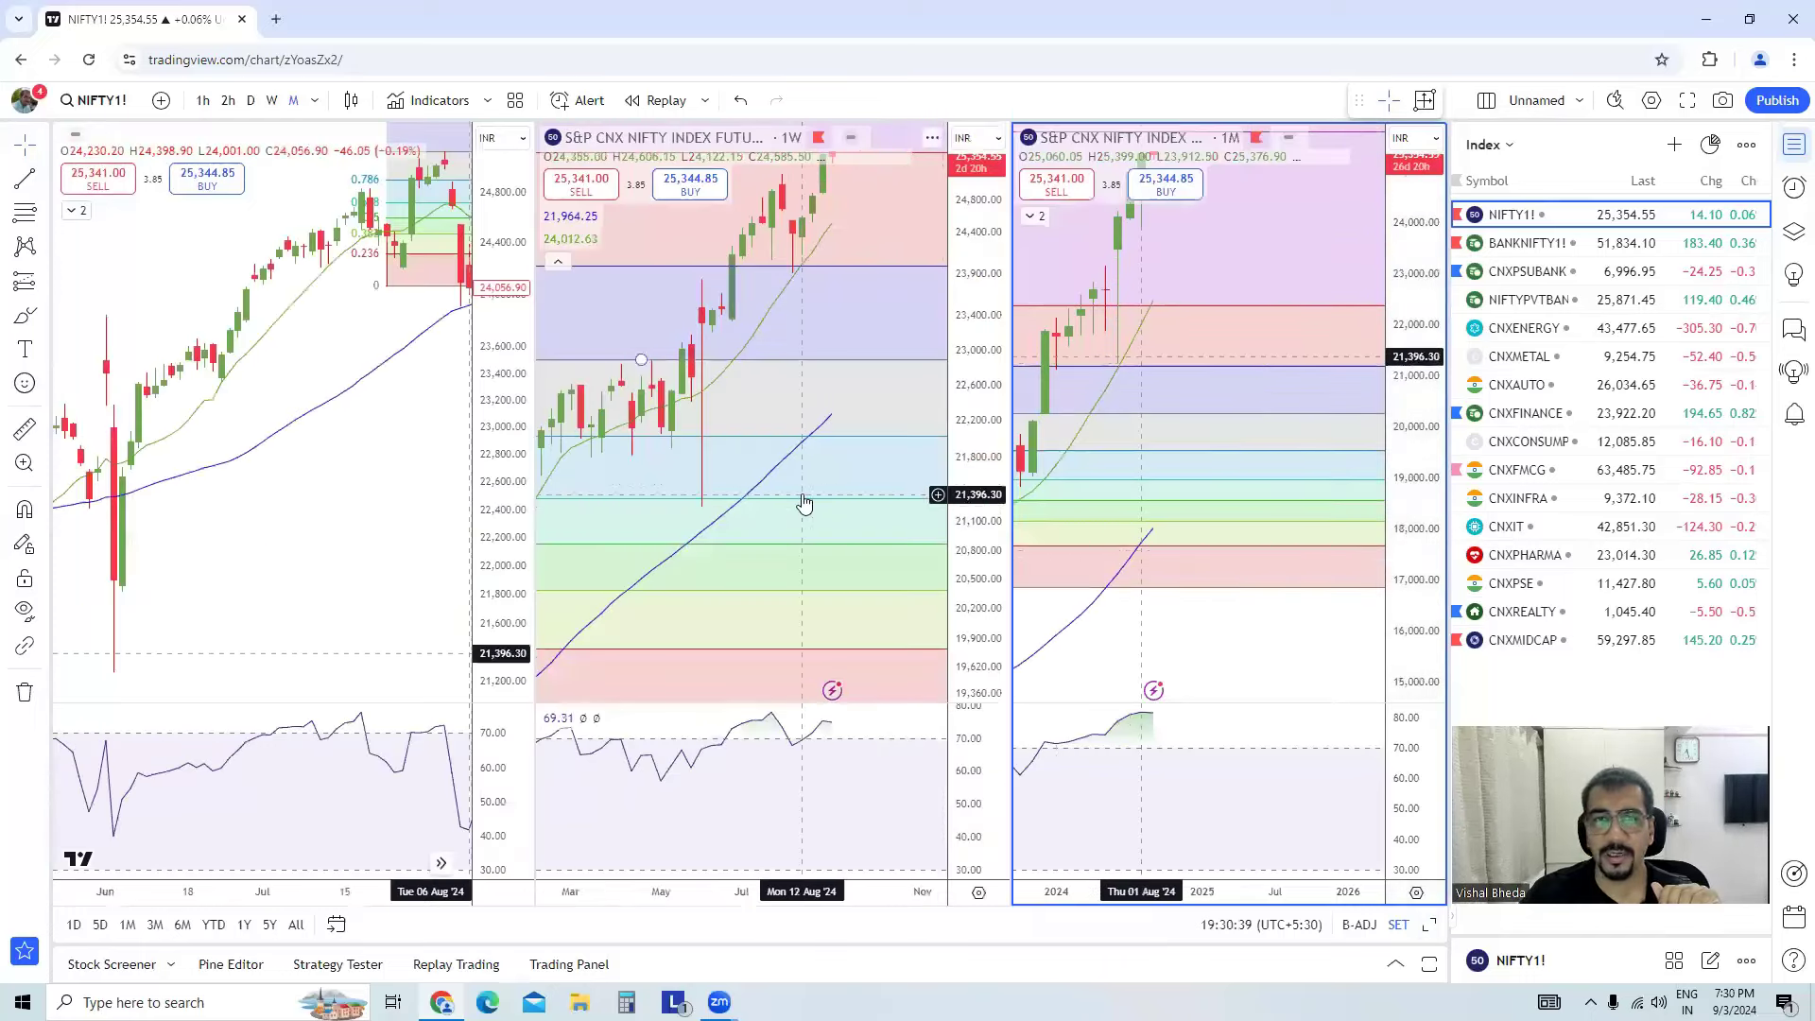
# Show the weekly NIFTY1! chart alone and switch it to the Line chart type
pyautogui.scroll(-3, 898, 331)
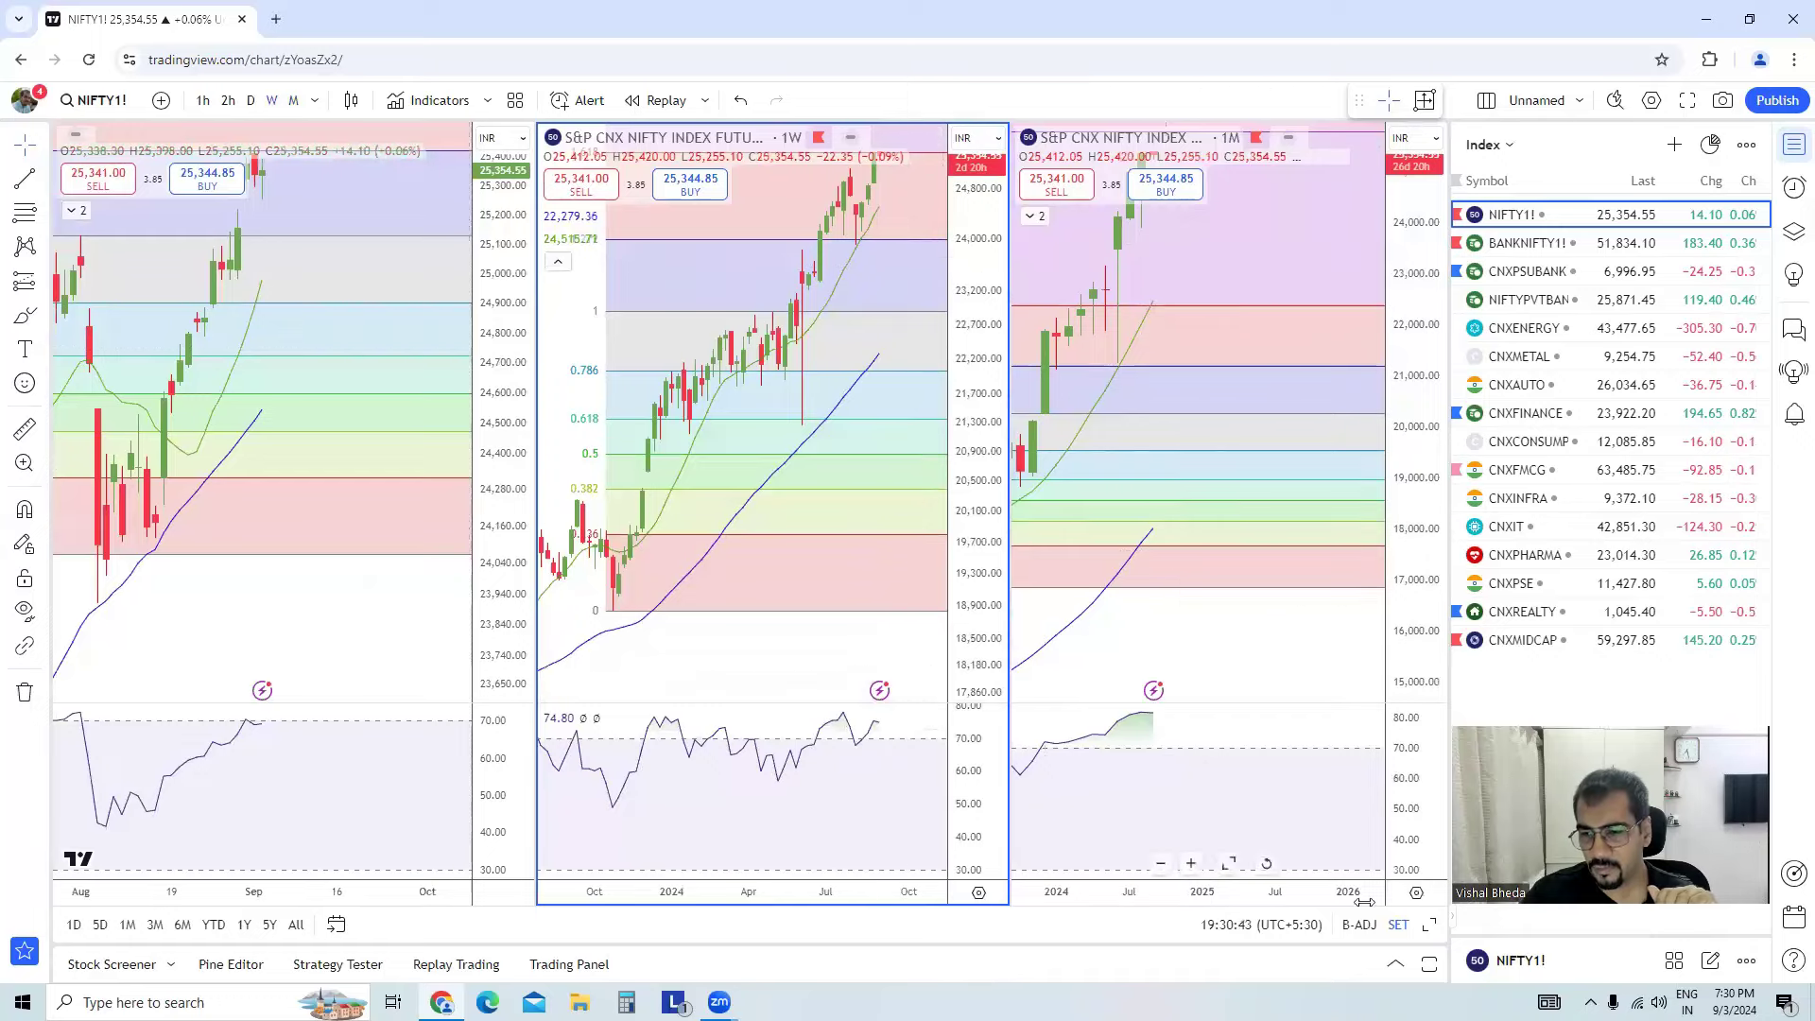
pyautogui.click(1429, 924)
pyautogui.scroll(3, 1312, 523)
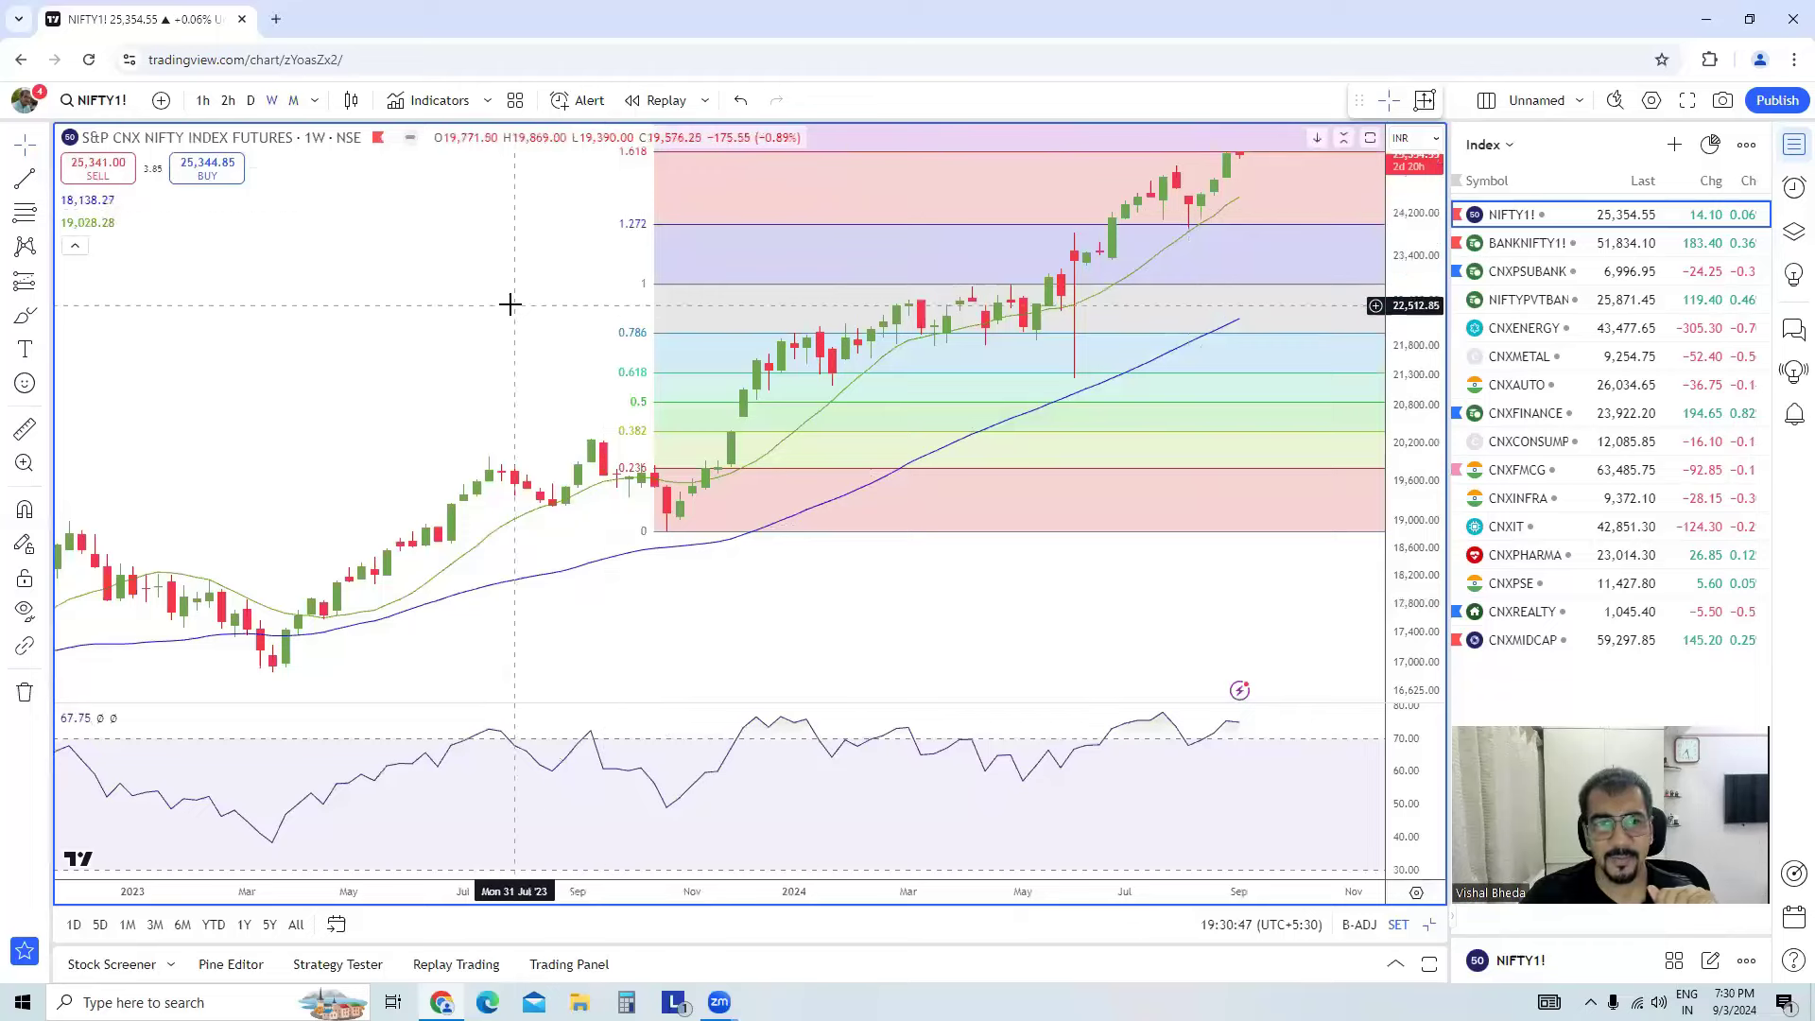
pyautogui.click(351, 100)
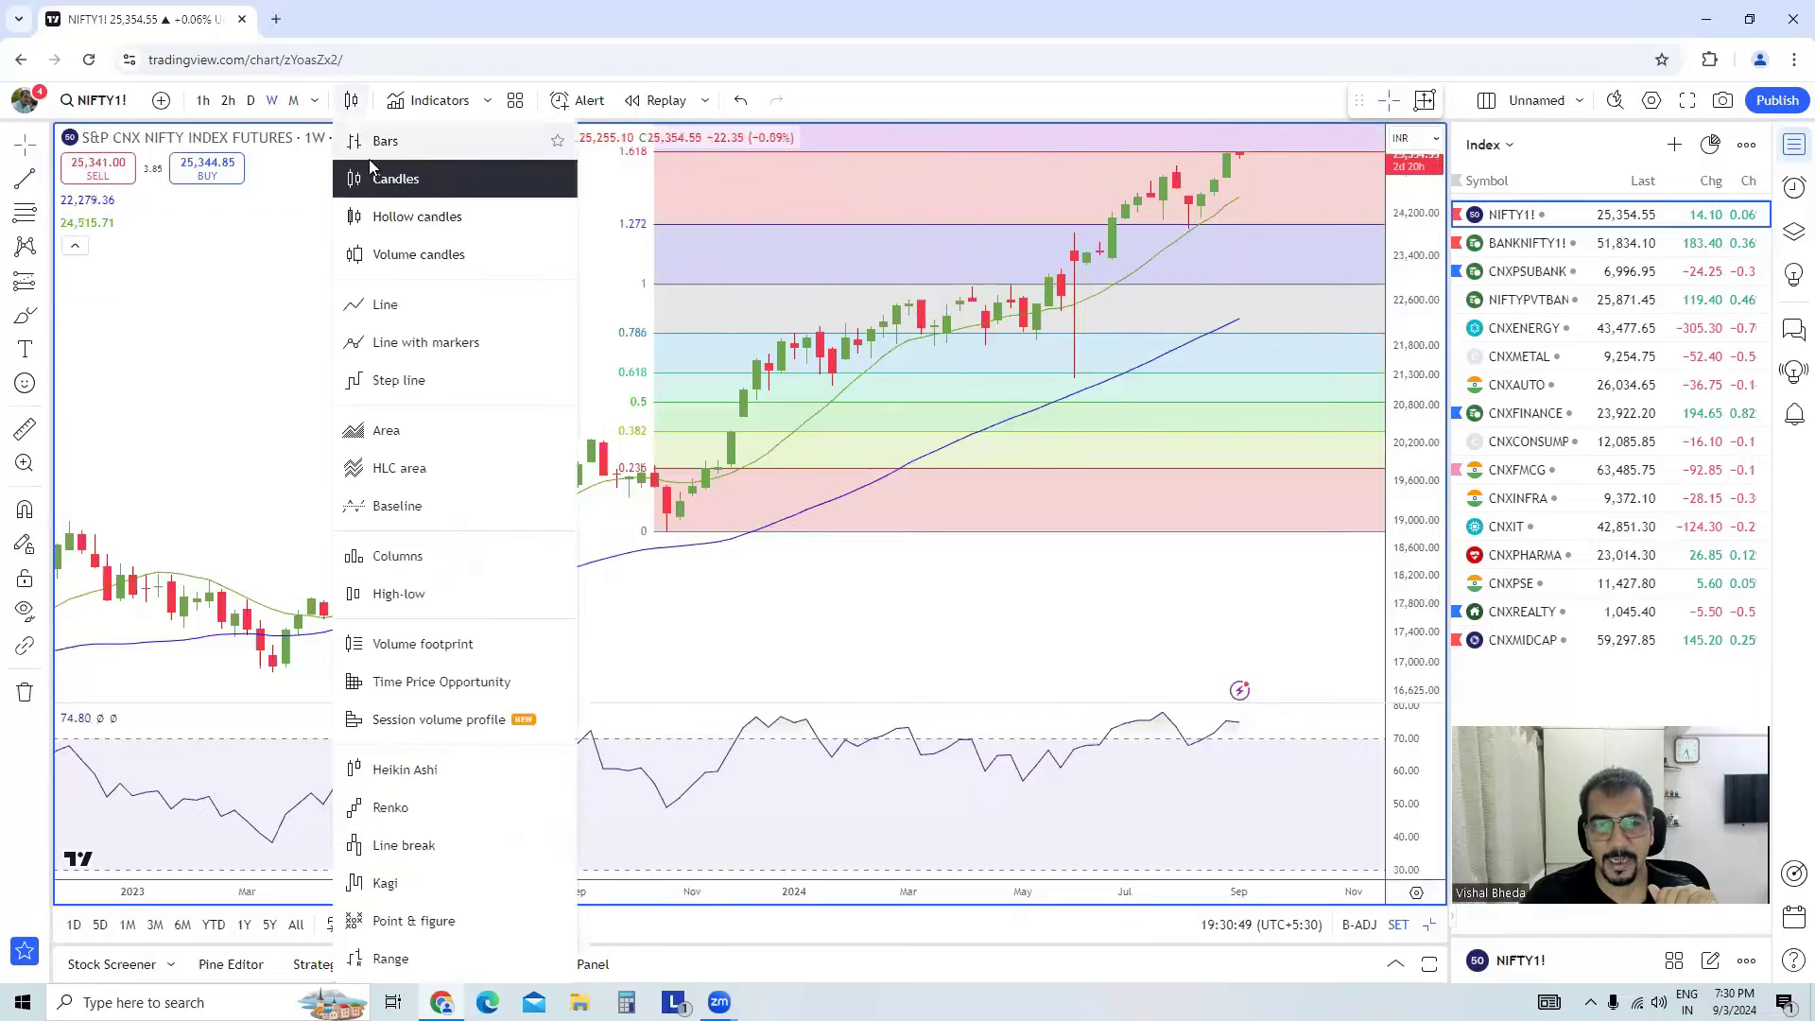
pyautogui.click(386, 303)
pyautogui.scroll(2, 734, 228)
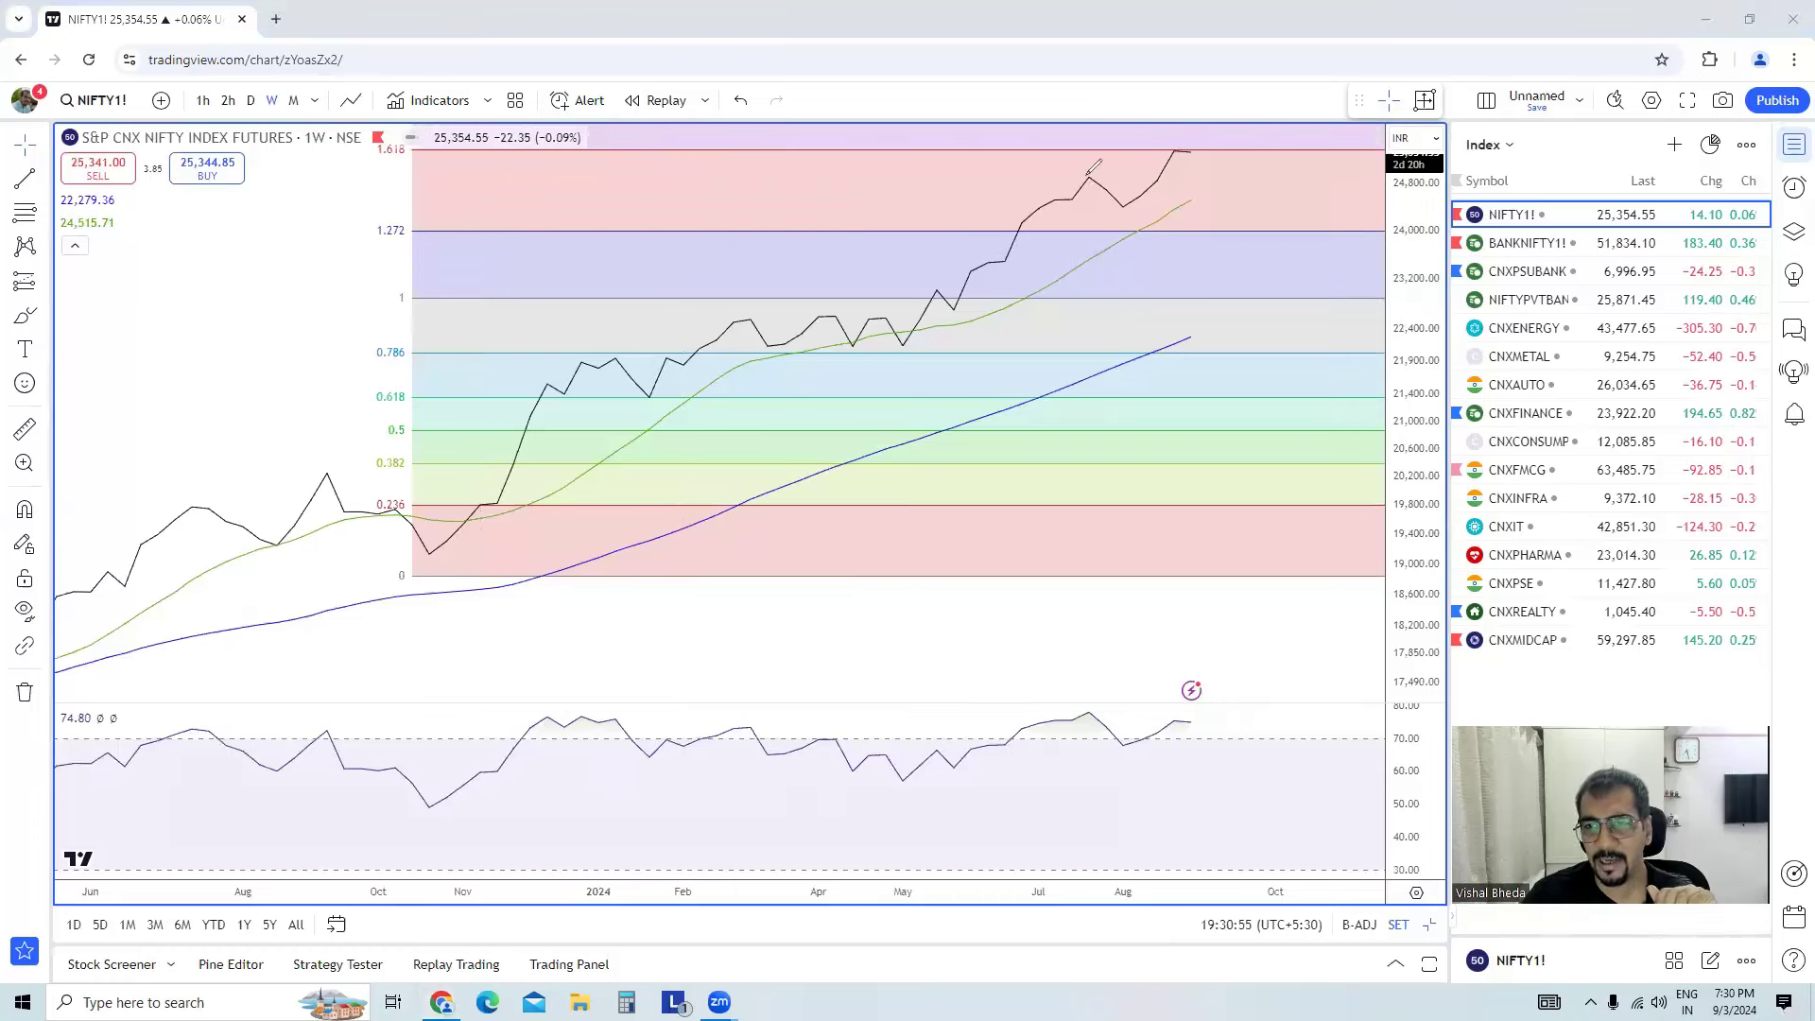
# Mark the last two highs on the weekly price line and the RSI with freehand strokes and write "? NSD" beneath
pyautogui.moveTo(1085, 176); pyautogui.dragTo(1173, 145)
pyautogui.moveTo(1101, 709); pyautogui.dragTo(1199, 719)
pyautogui.moveTo(691, 501)
pyautogui.mouseDown()
pyautogui.moveTo(717, 491)
pyautogui.moveTo(720, 630)
pyautogui.mouseUp()
pyautogui.click(725, 653)
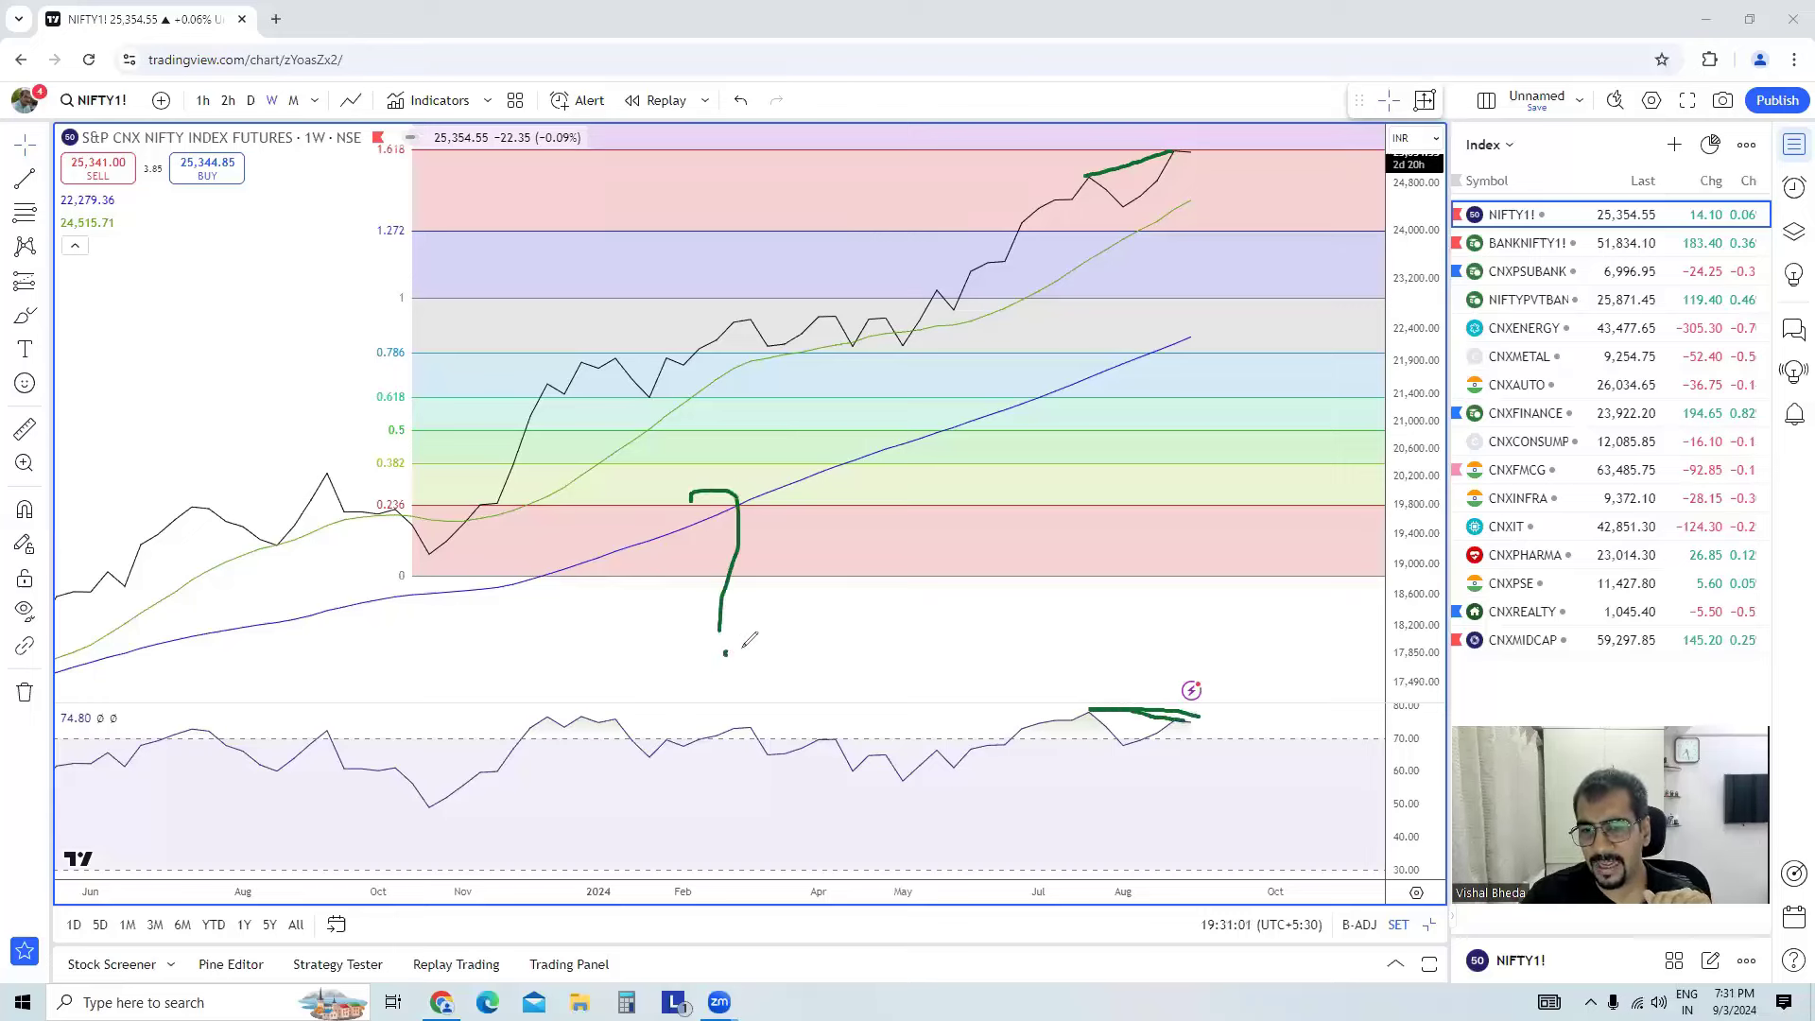
pyautogui.moveTo(829, 645)
pyautogui.mouseDown()
pyautogui.moveTo(888, 591)
pyautogui.moveTo(892, 486)
pyautogui.mouseUp()
pyautogui.moveTo(927, 493)
pyautogui.mouseDown()
pyautogui.moveTo(988, 572)
pyautogui.moveTo(948, 602)
pyautogui.moveTo(1054, 530)
pyautogui.moveTo(1040, 577)
pyautogui.mouseUp()
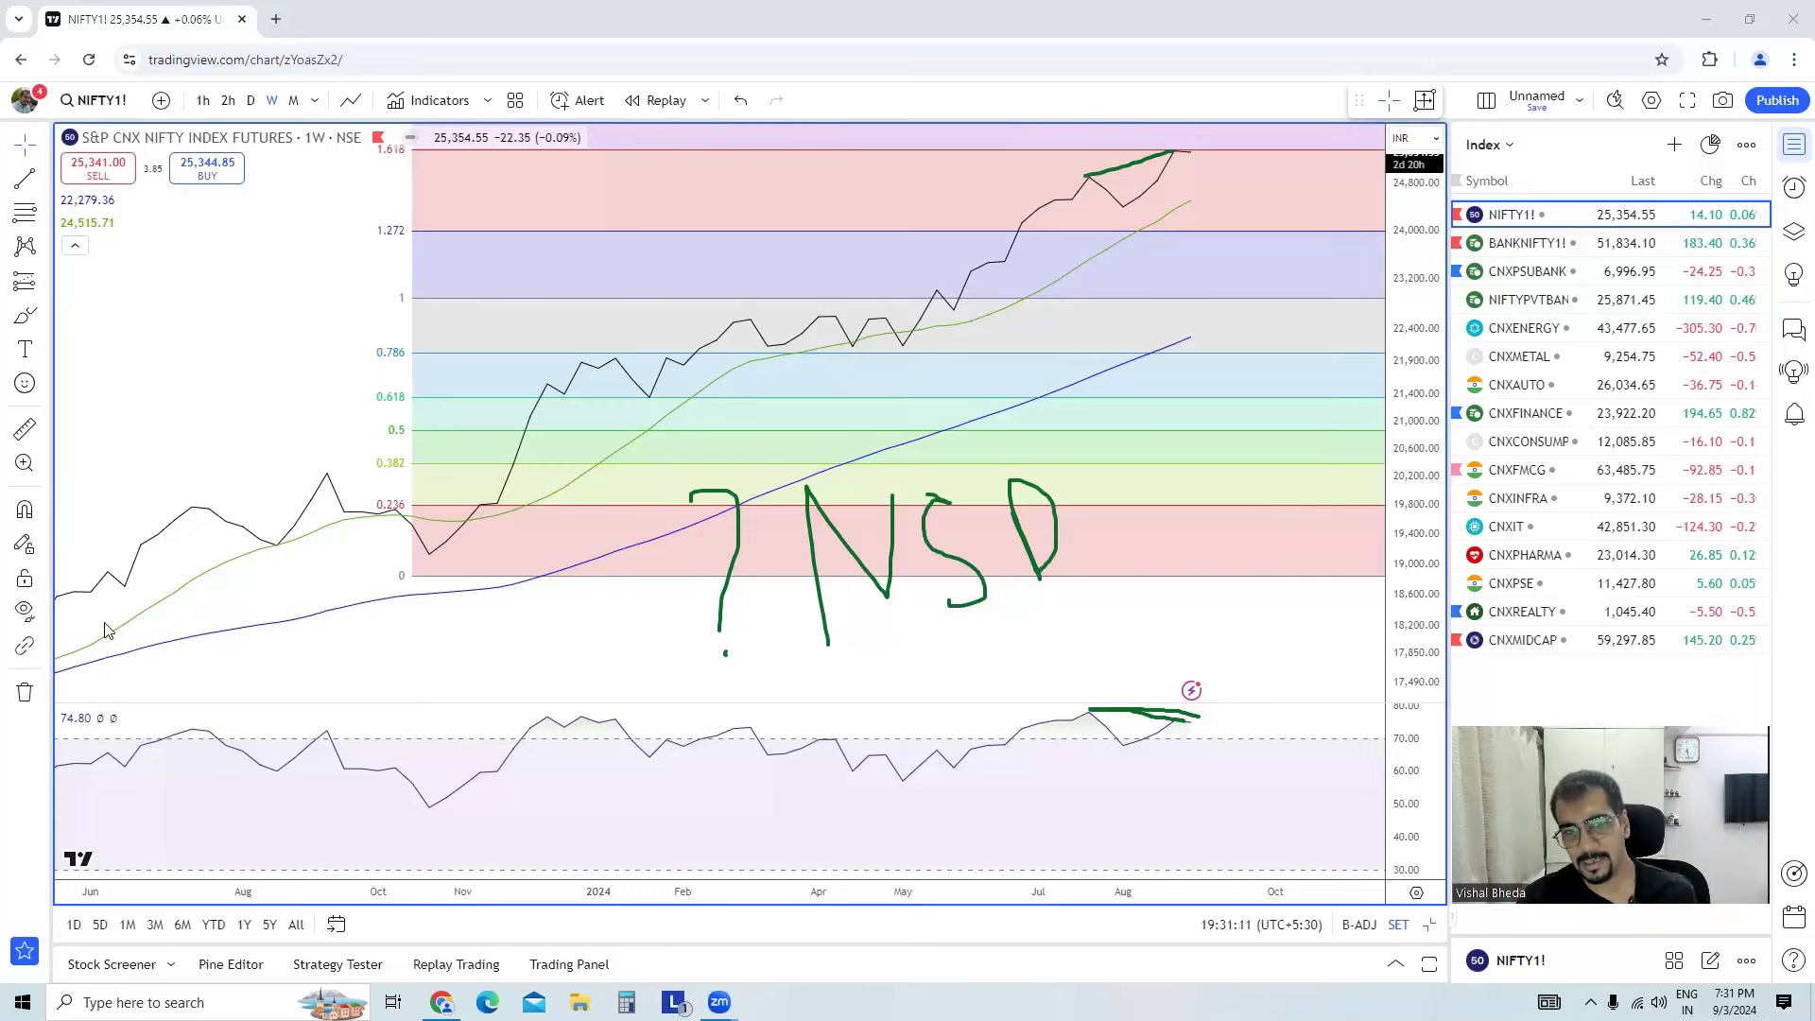
# Clear the freehand marks, switch the weekly chart back to Candles and reset its view
pyautogui.click(25, 692)
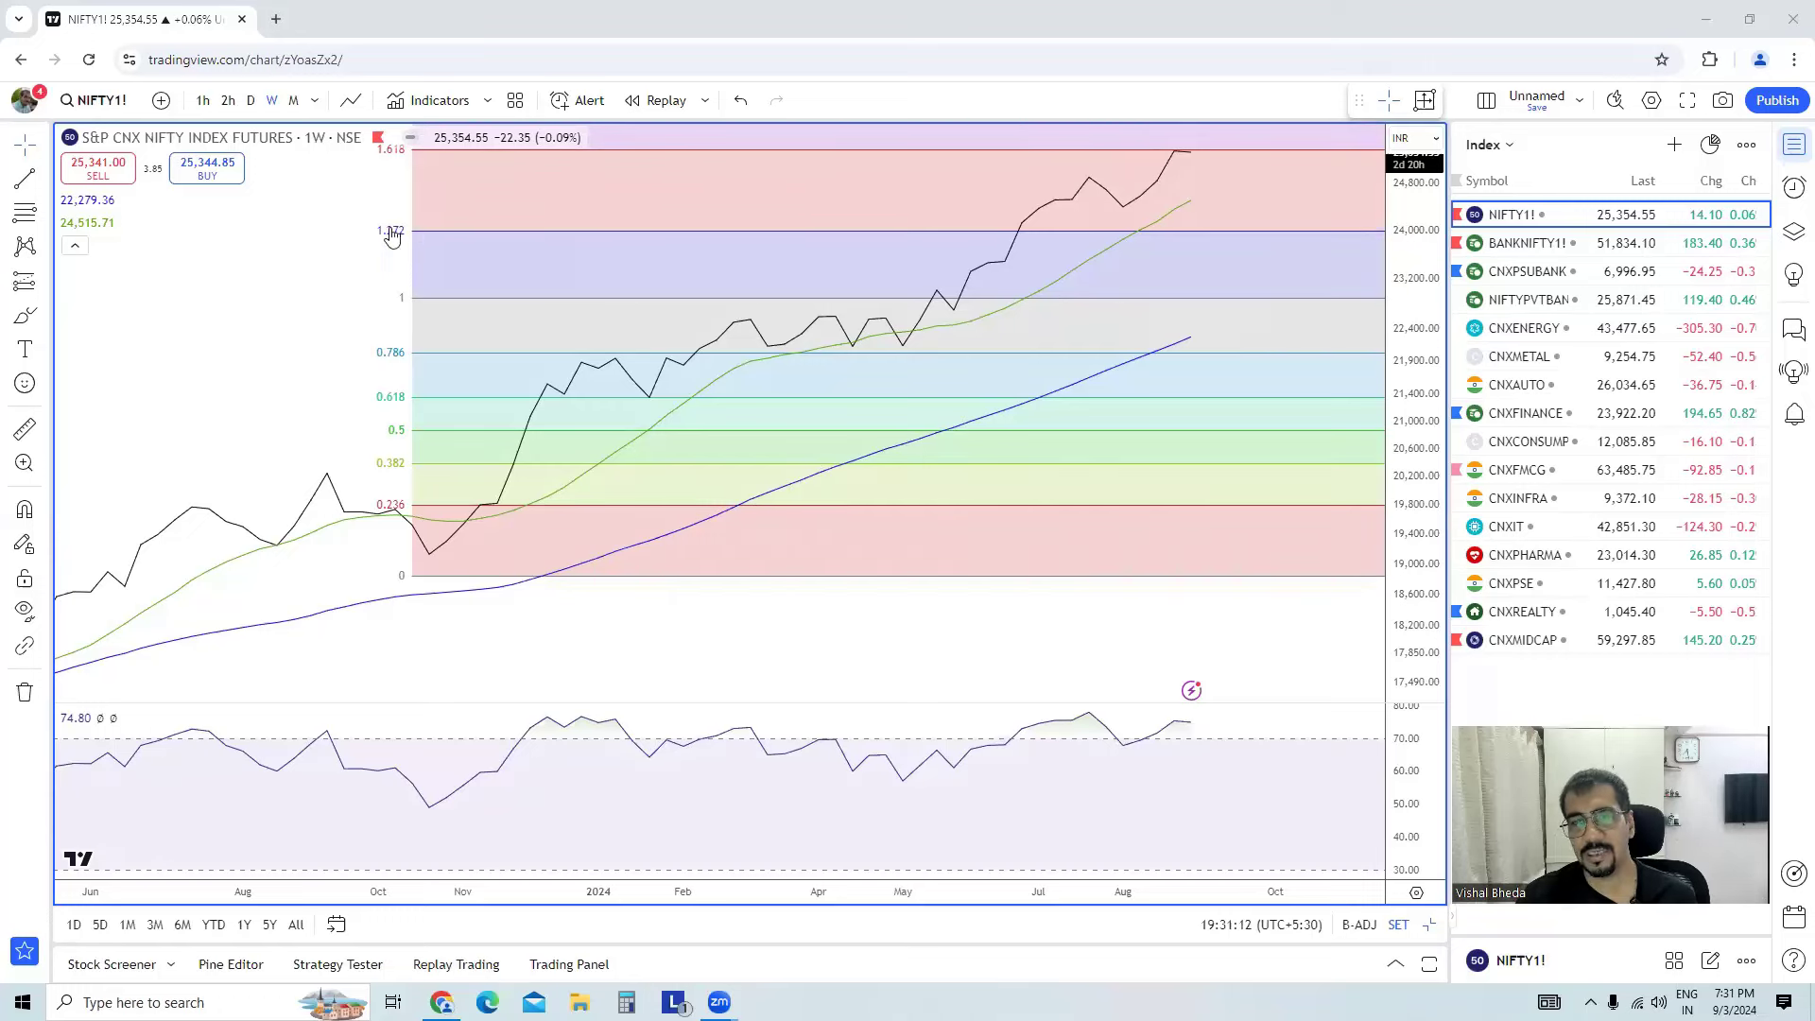
pyautogui.click(351, 102)
pyautogui.click(397, 178)
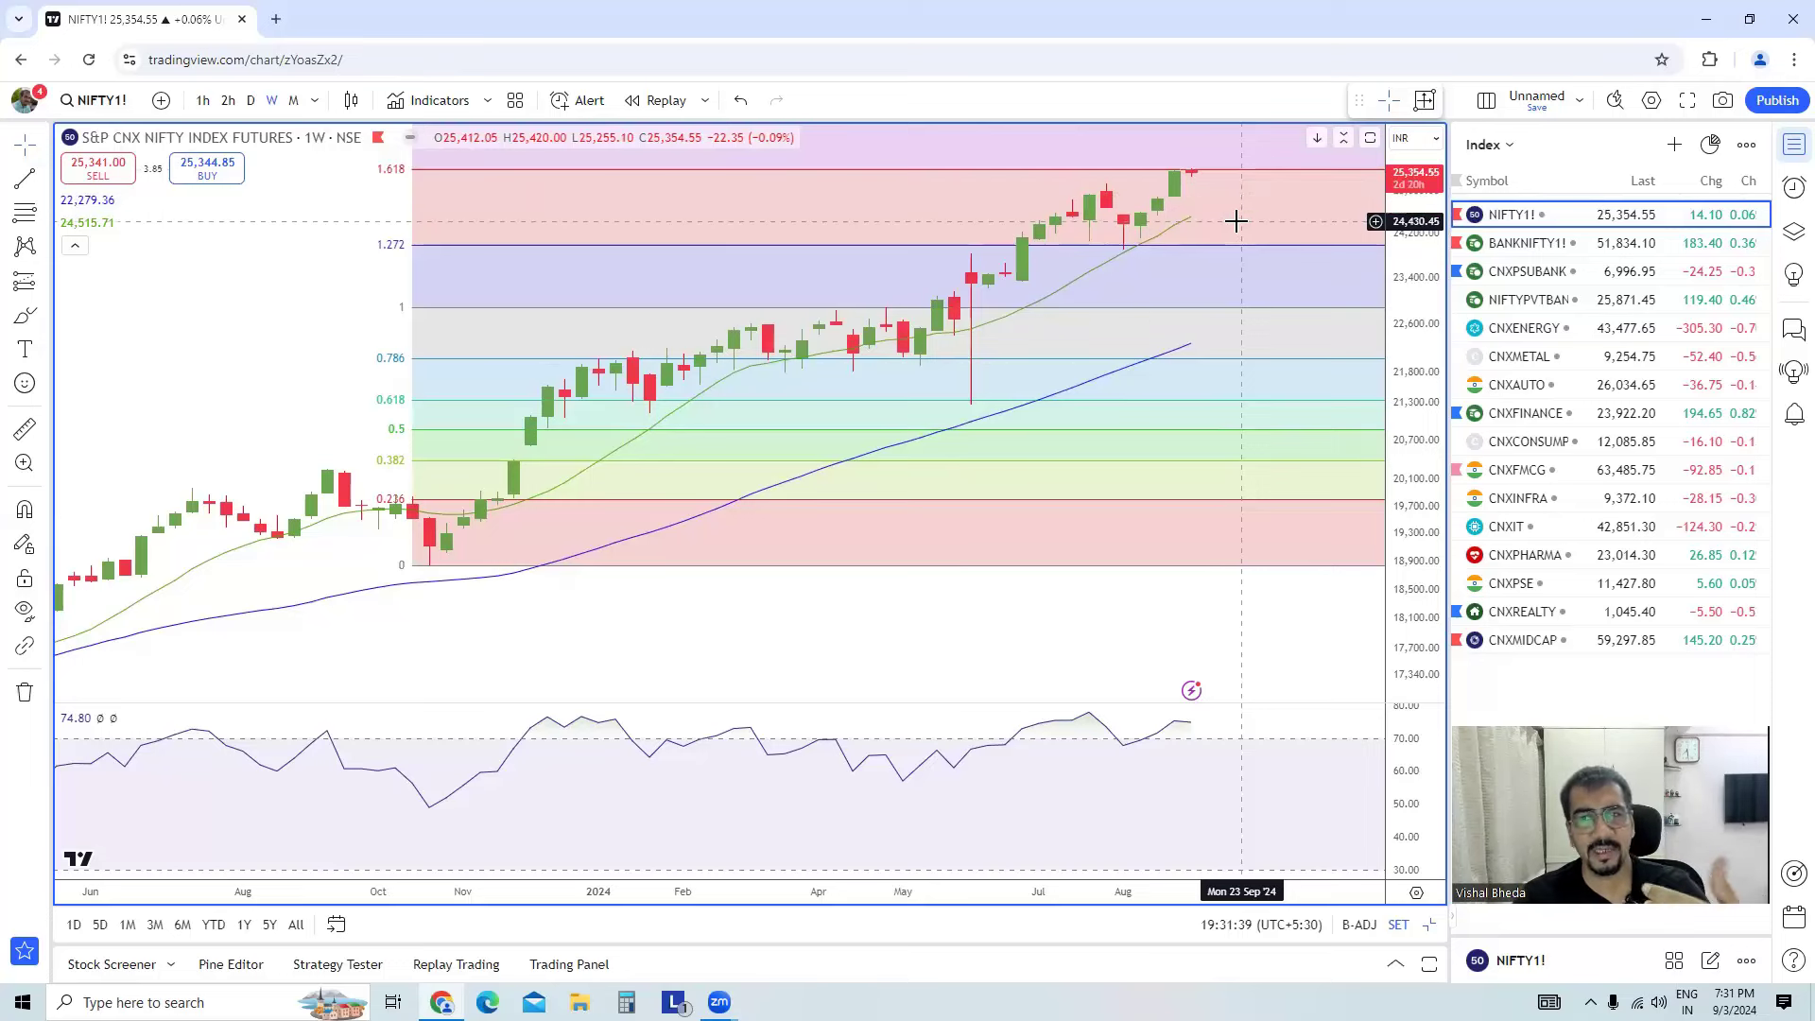
pyautogui.rightClick(1236, 221)
pyautogui.click(1302, 129)
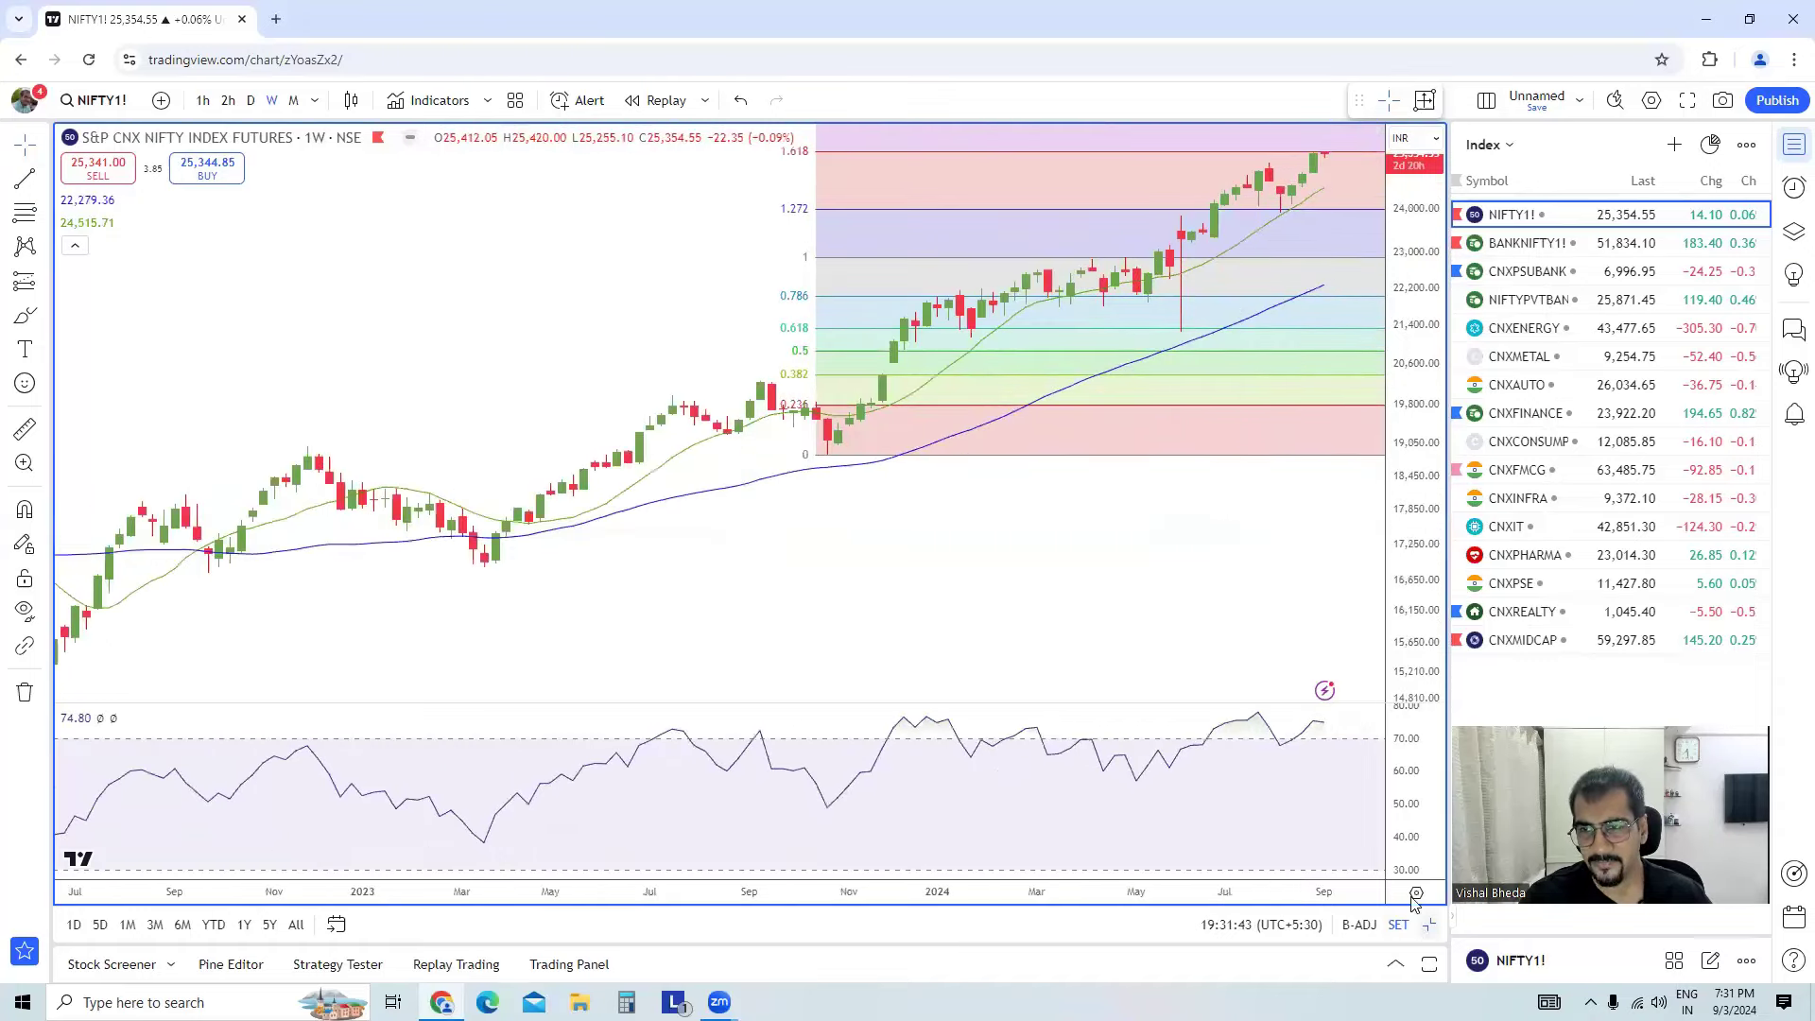
# Show the daily NIFTY1! chart alone and examine its recent candles against the Fibonacci levels
pyautogui.click(1428, 924)
pyautogui.click(409, 210)
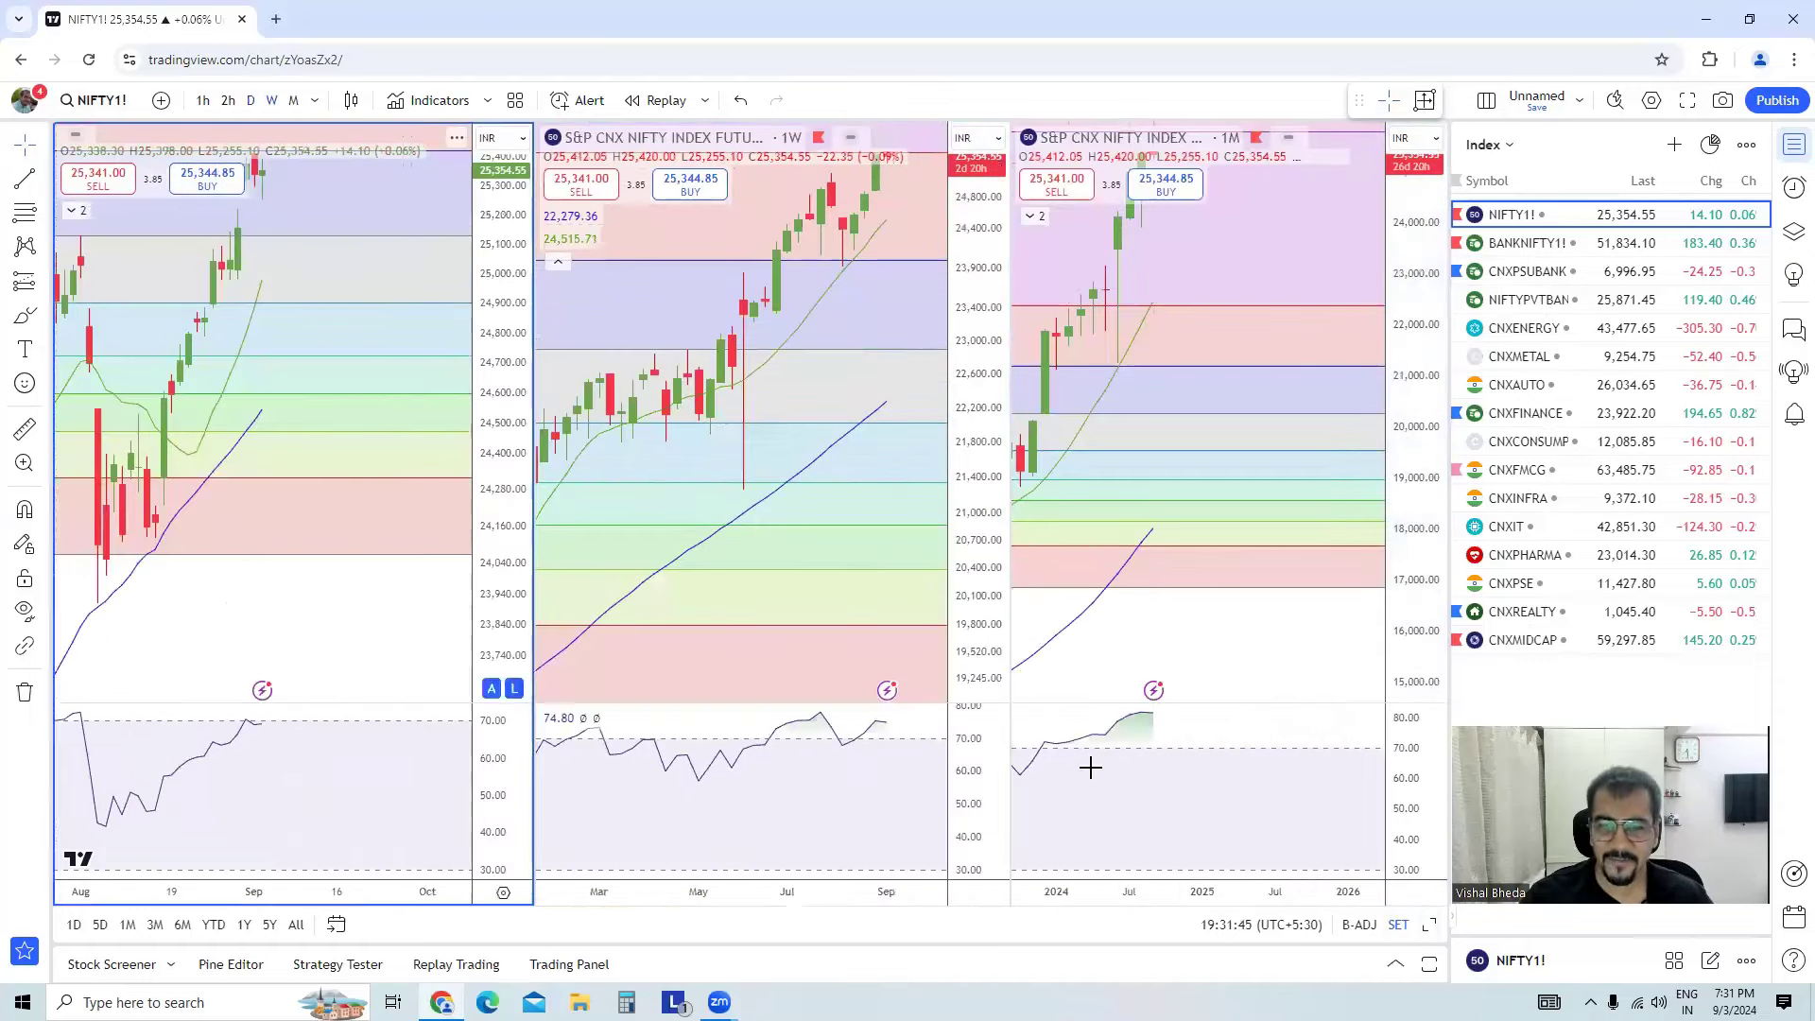
pyautogui.click(1429, 924)
pyautogui.scroll(5, 1211, 495)
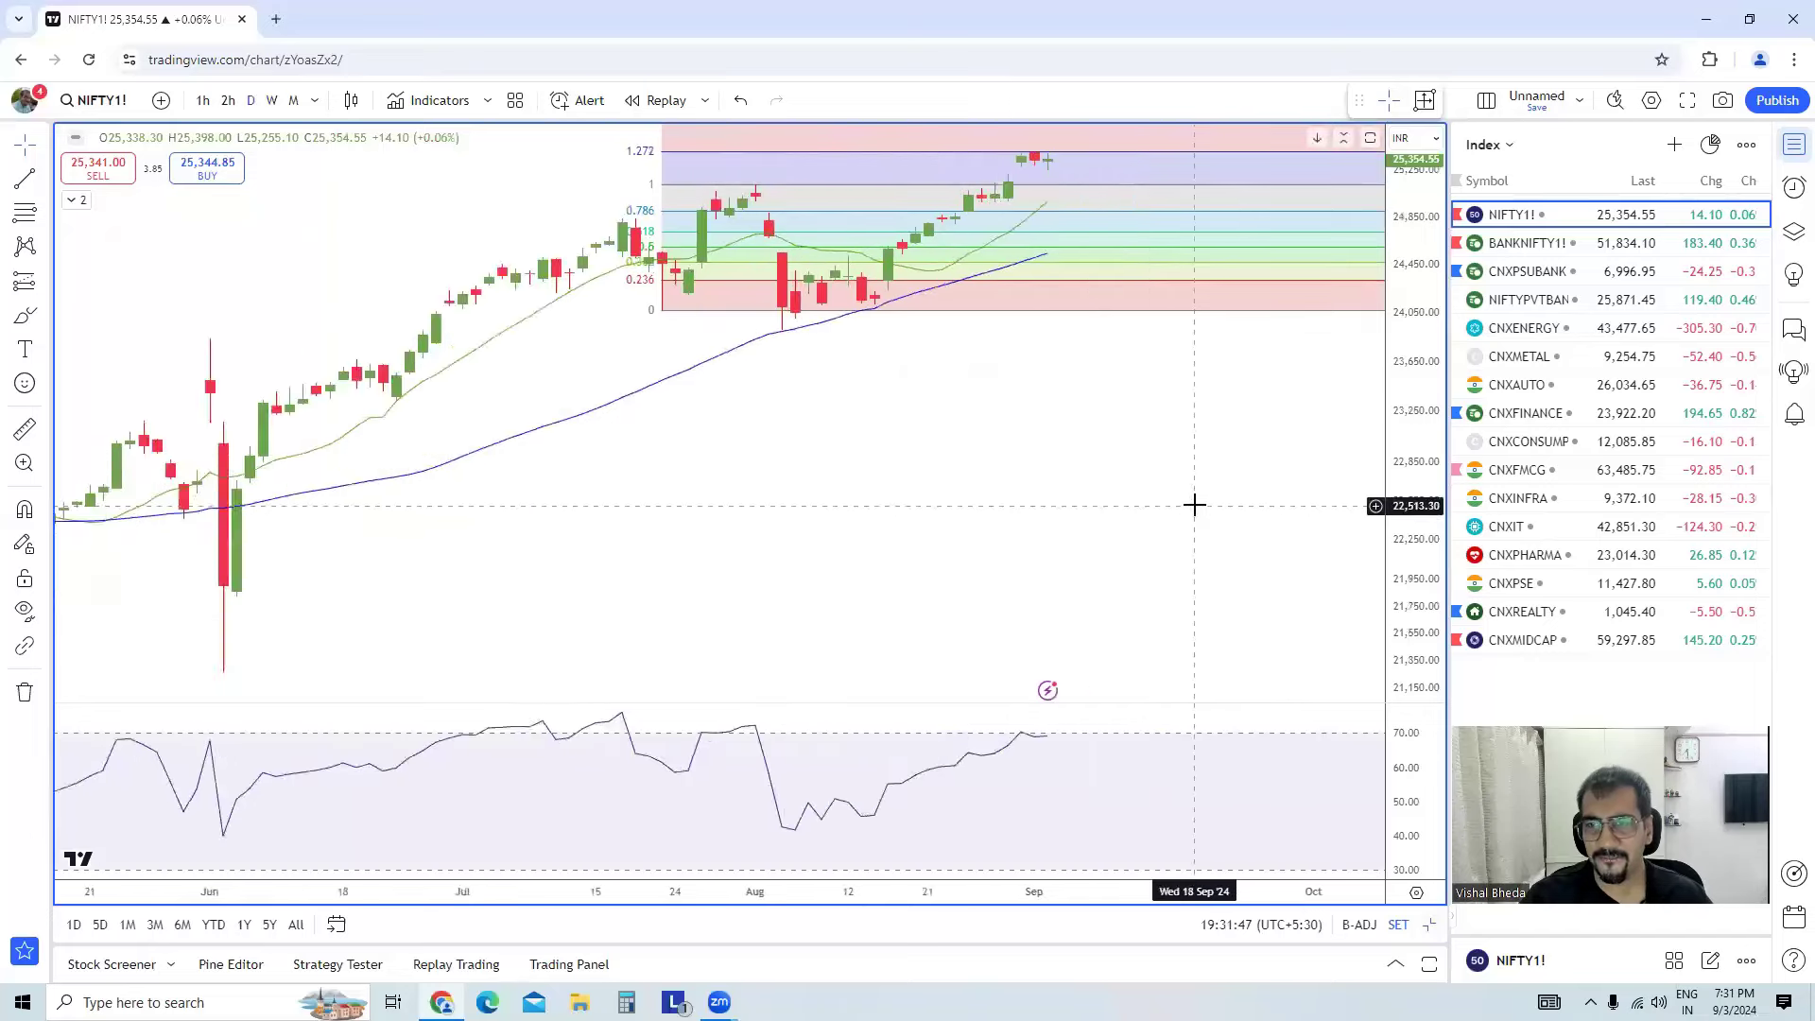
pyautogui.scroll(-2, 806, 375)
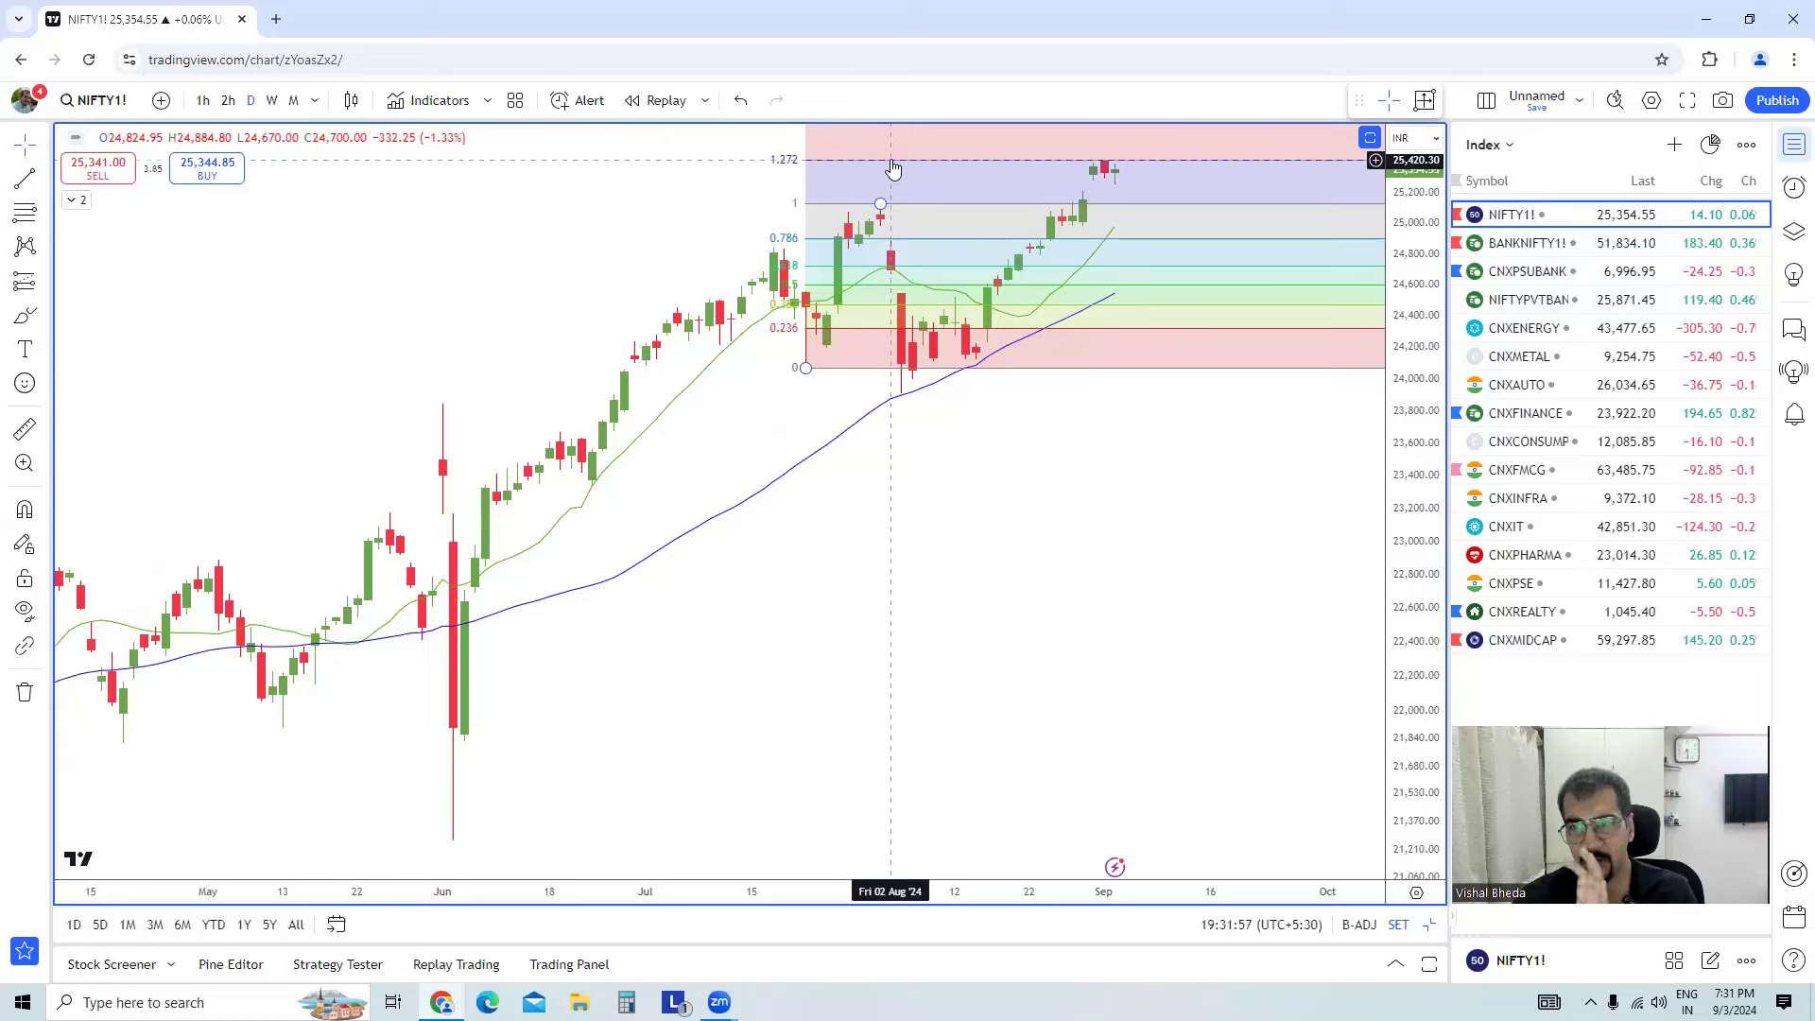
# Draw freehand lines along both edges of the latest daily gap and circle the three candles above it
pyautogui.scroll(3, 1057, 535)
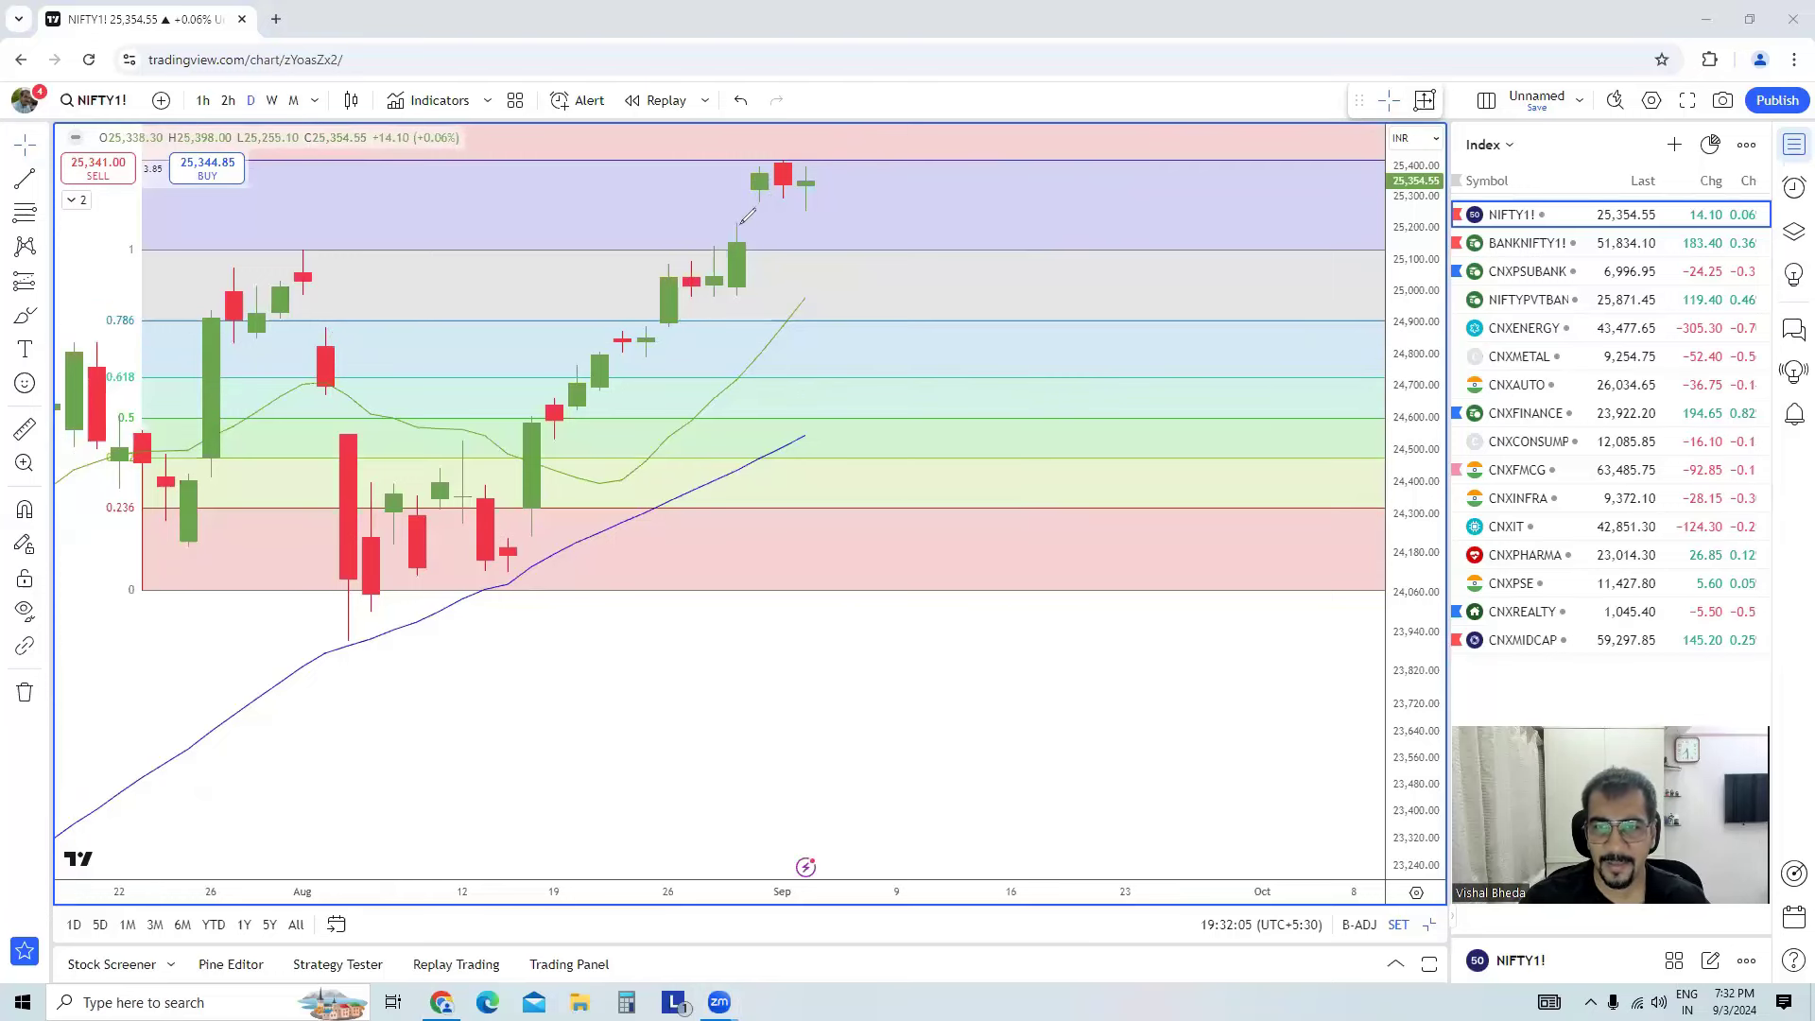
pyautogui.moveTo(739, 225); pyautogui.dragTo(874, 219)
pyautogui.moveTo(757, 199)
pyautogui.mouseDown()
pyautogui.moveTo(838, 199)
pyautogui.moveTo(799, 152)
pyautogui.moveTo(747, 162)
pyautogui.moveTo(790, 216)
pyautogui.moveTo(825, 163)
pyautogui.mouseUp()
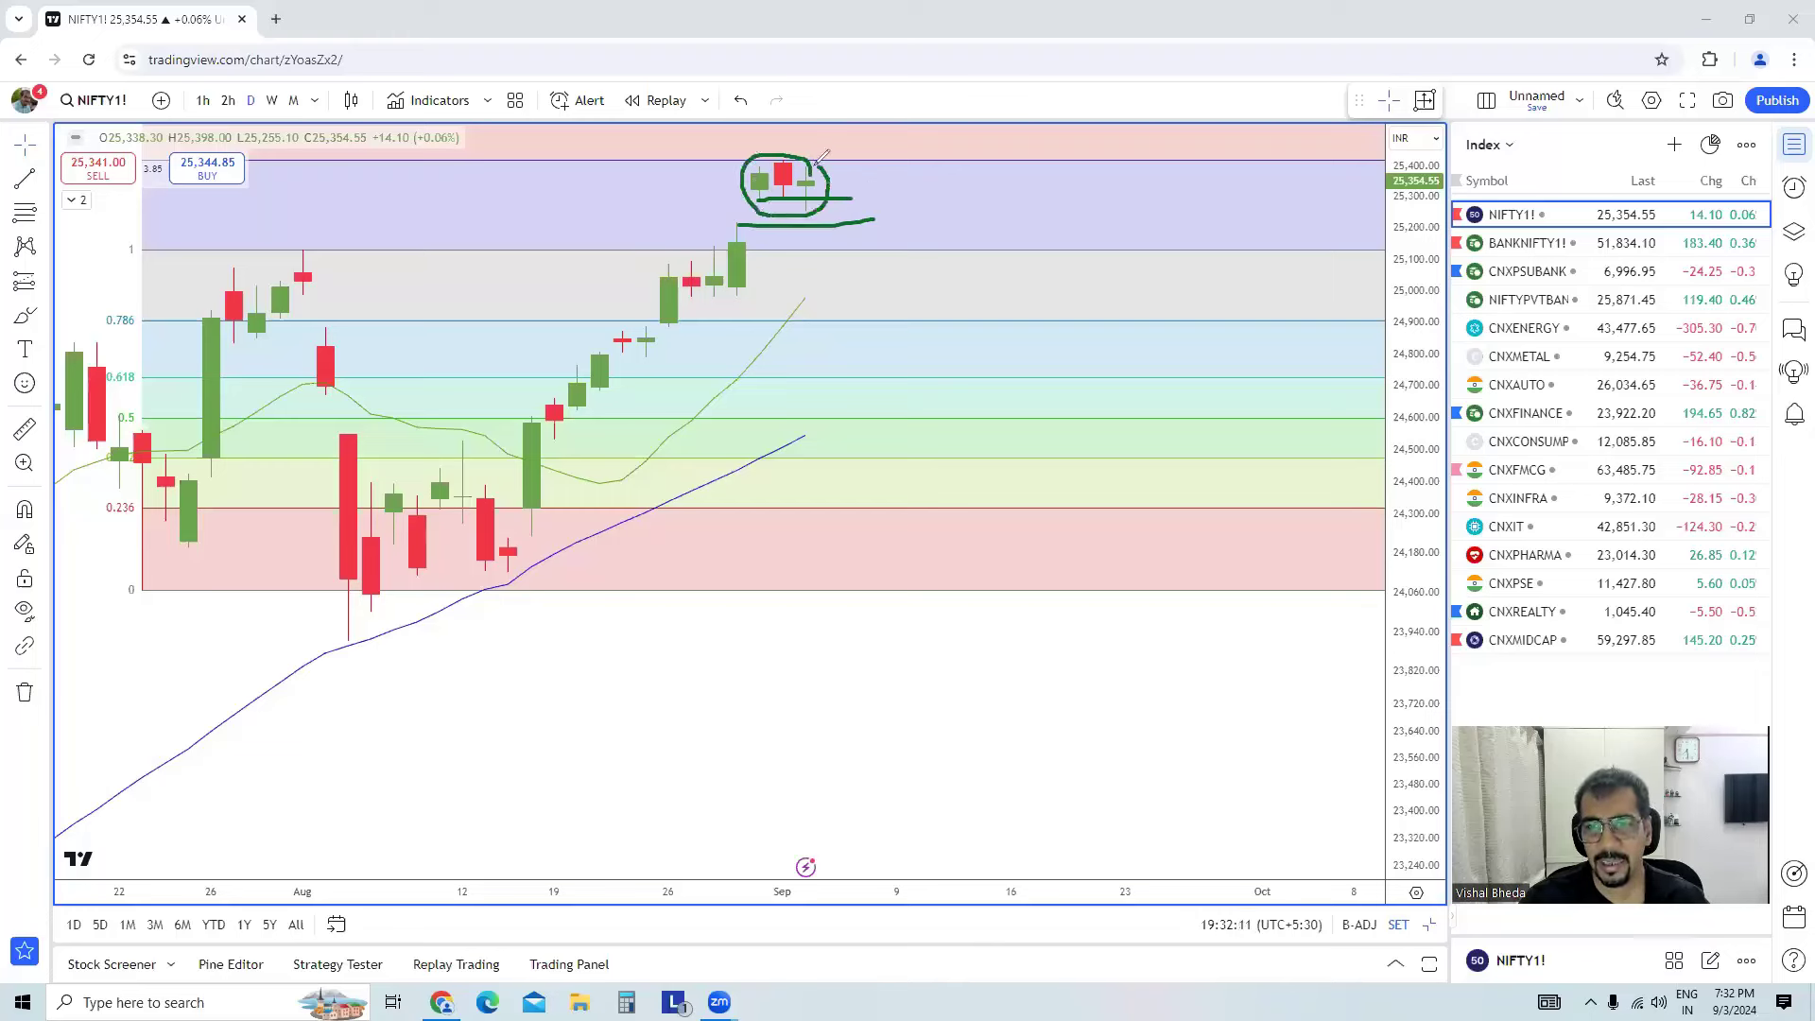
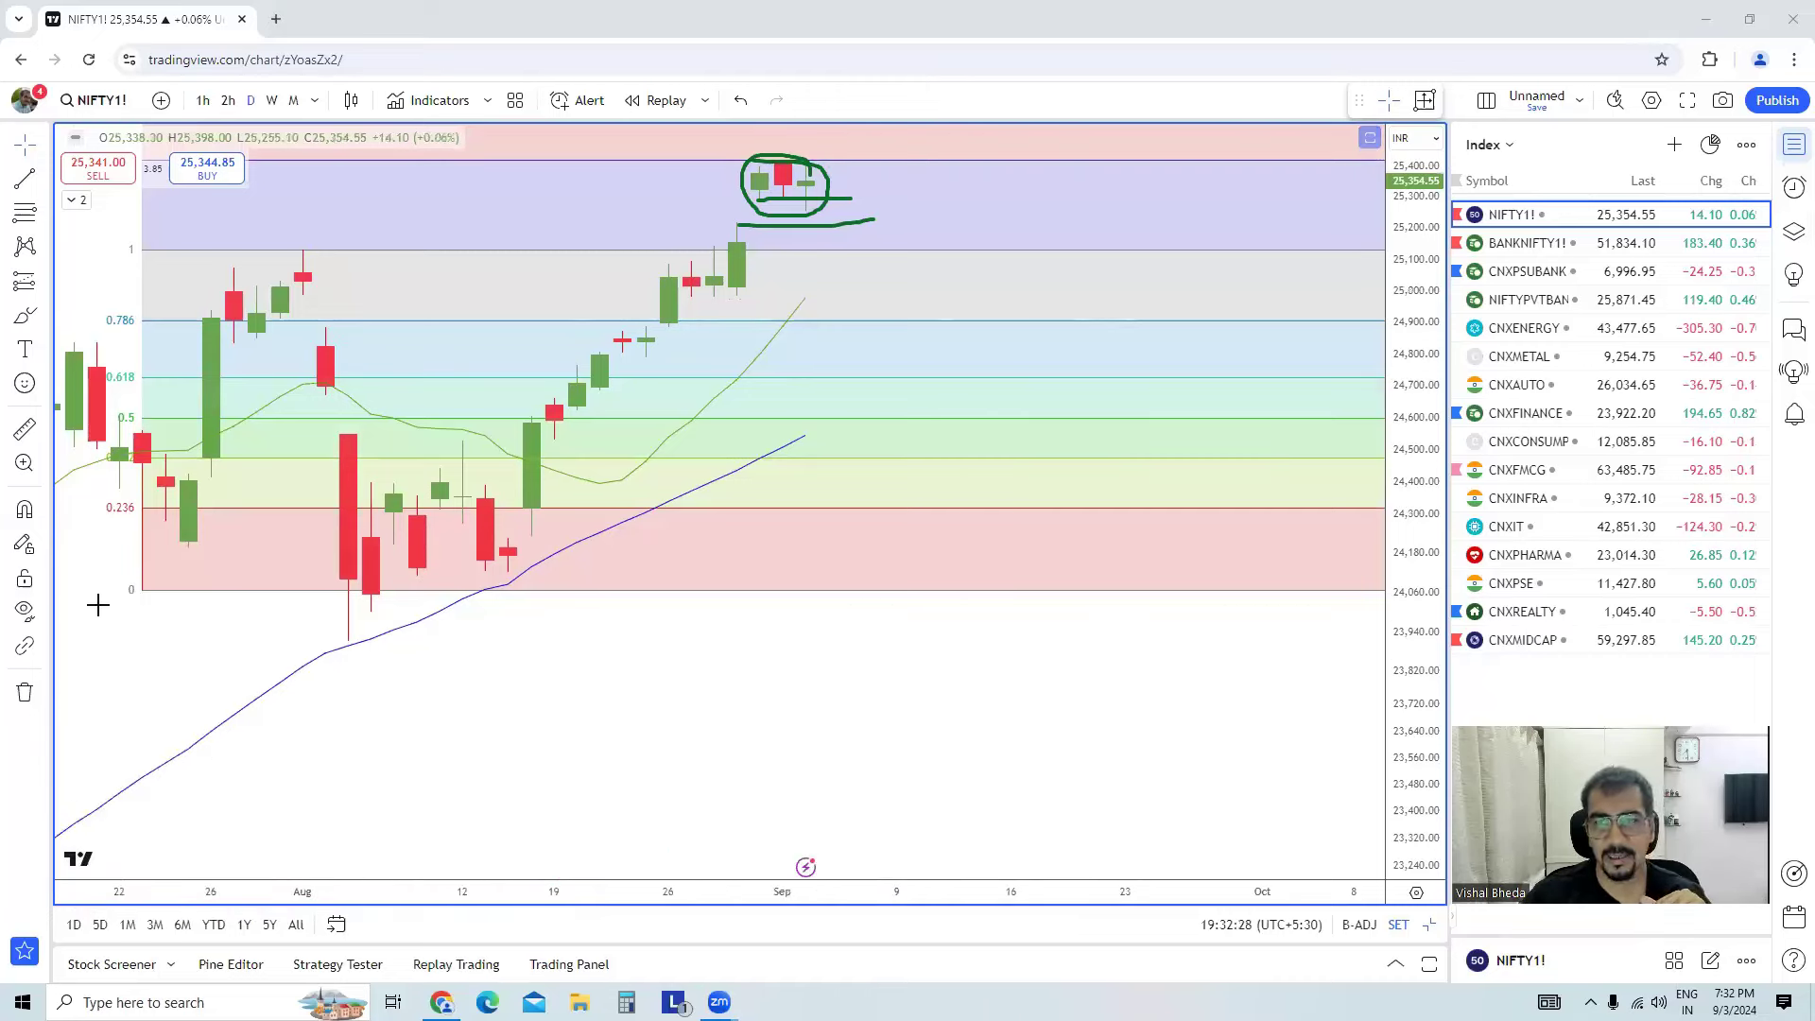
# Return to the three-chart layout and reset the daily chart's view
pyautogui.click(1430, 926)
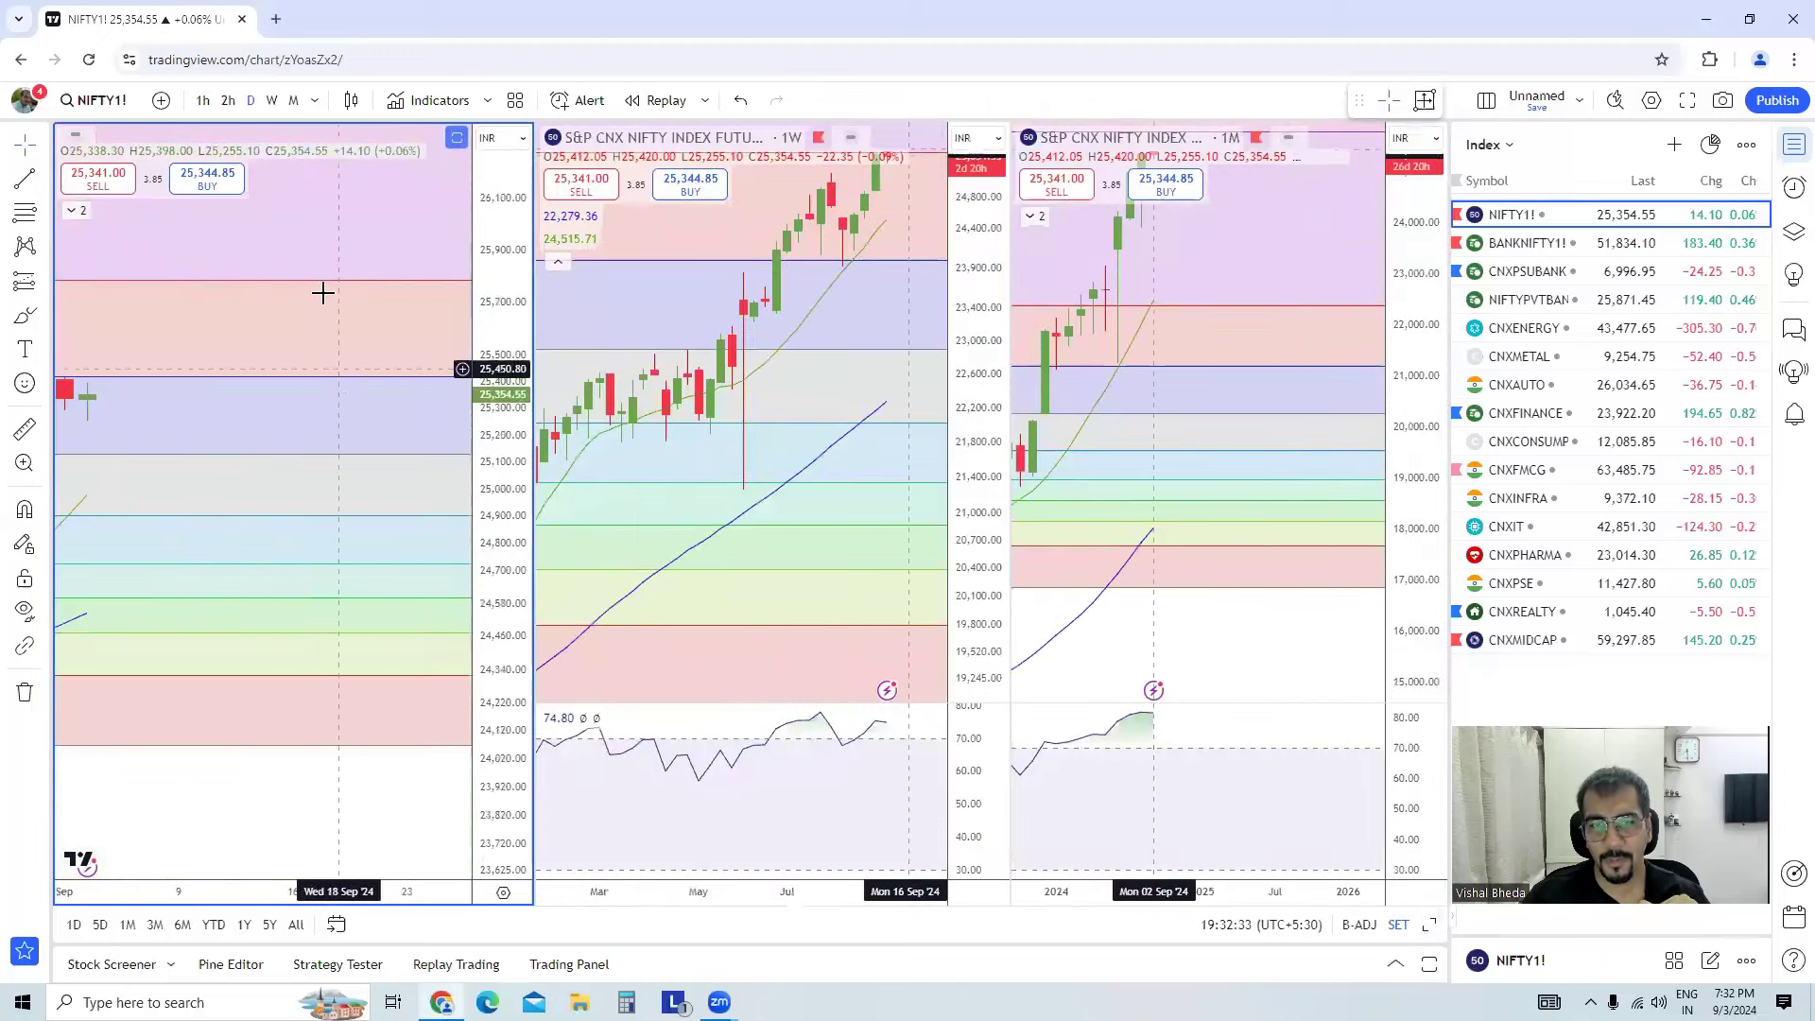
pyautogui.rightClick(324, 299)
pyautogui.click(408, 315)
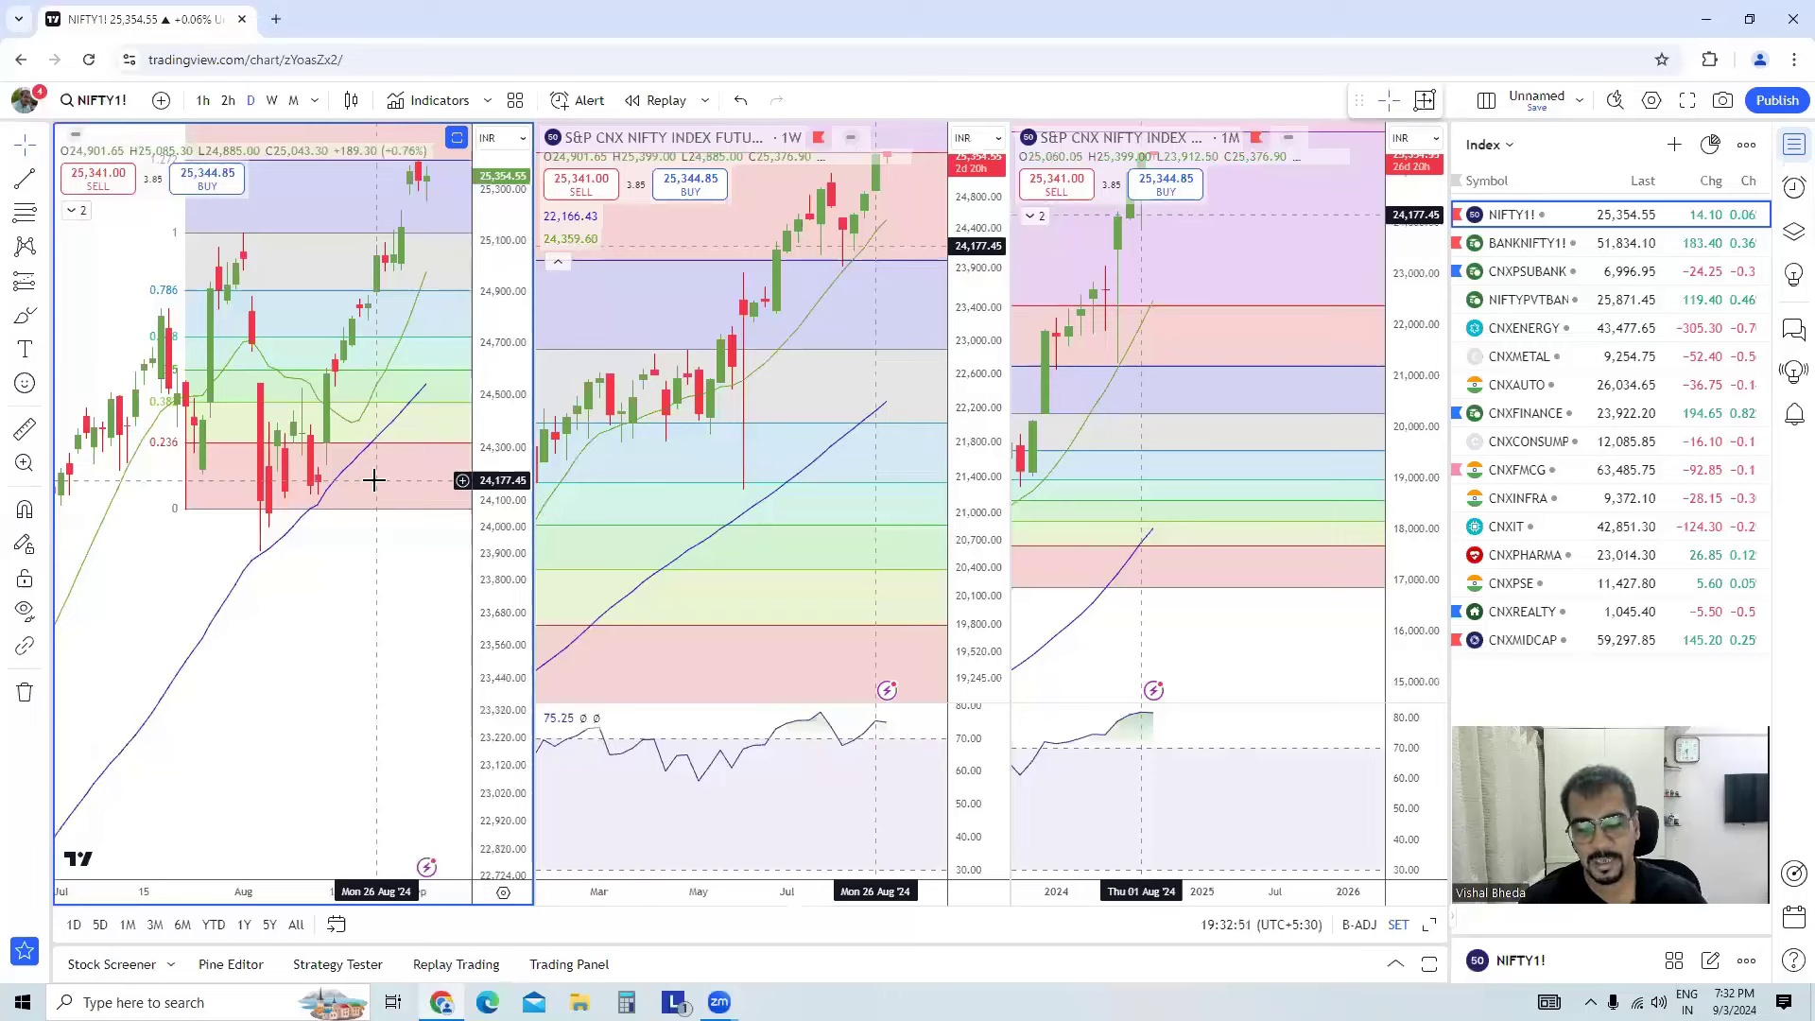
# Load the TVC U.S. Dollar Currency Index (DXY) into the charts and show the monthly history back to 2020
pyautogui.write('DXY')
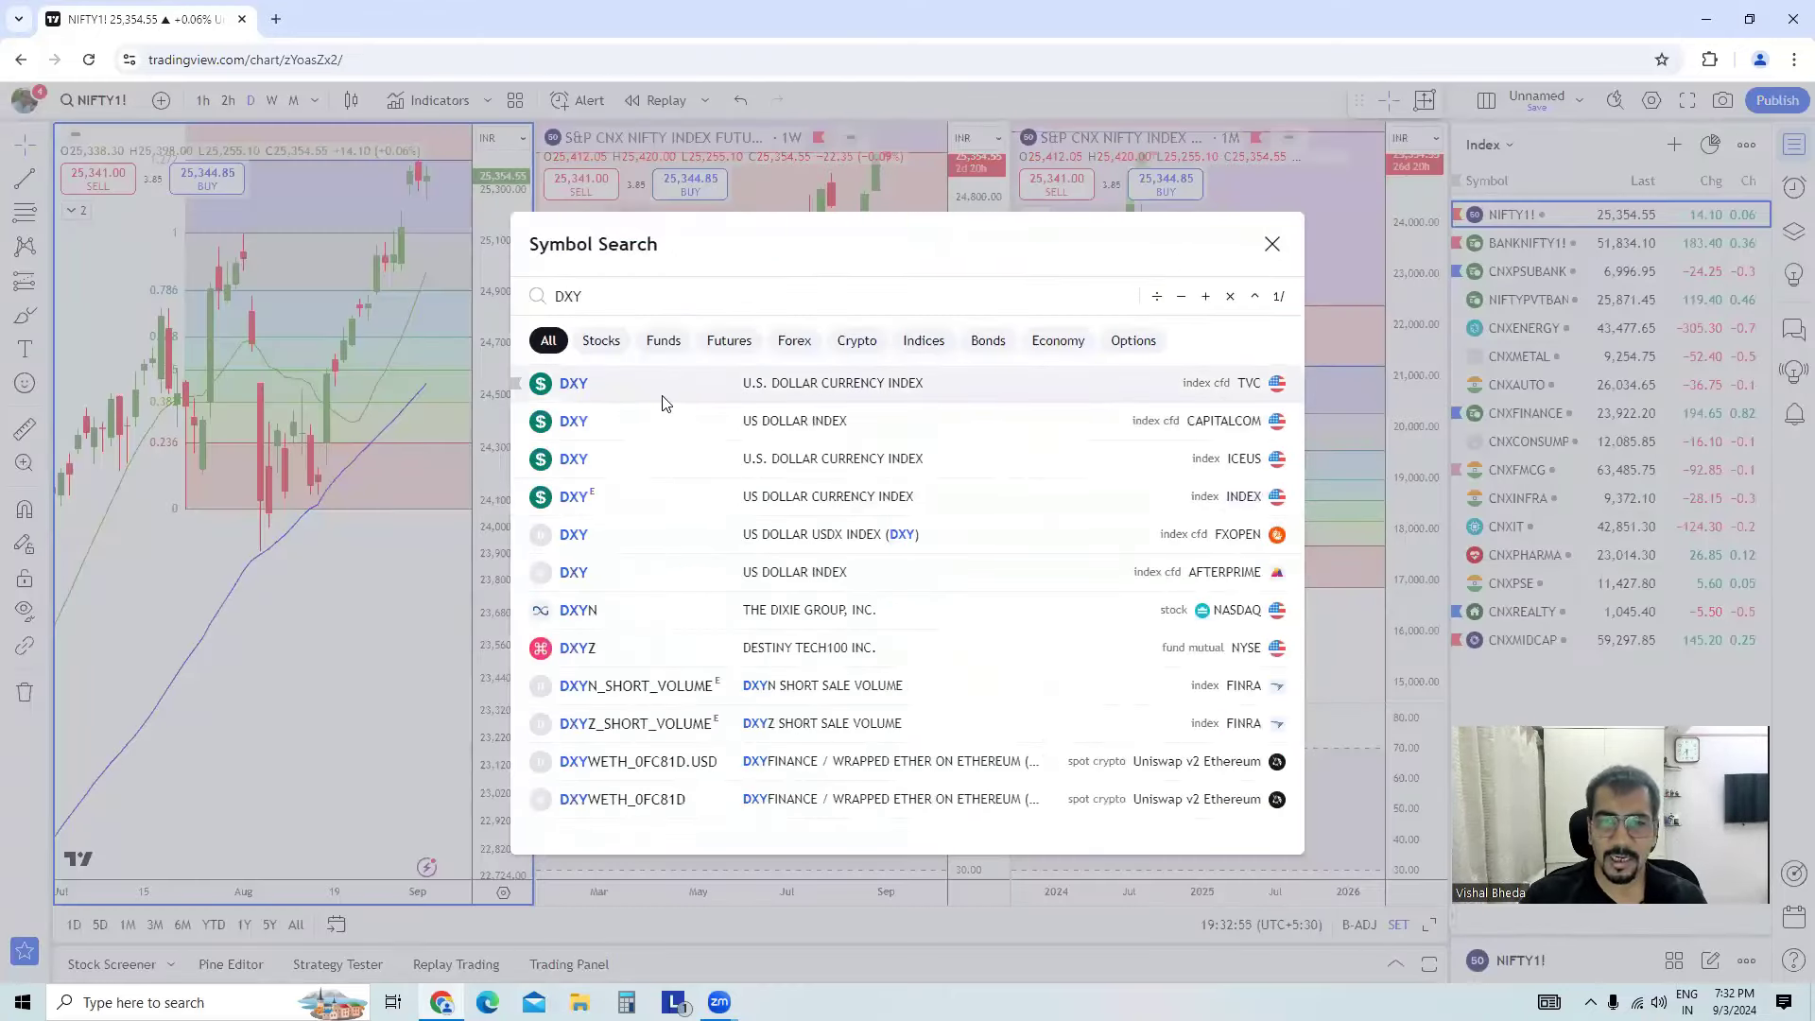
pyautogui.click(662, 403)
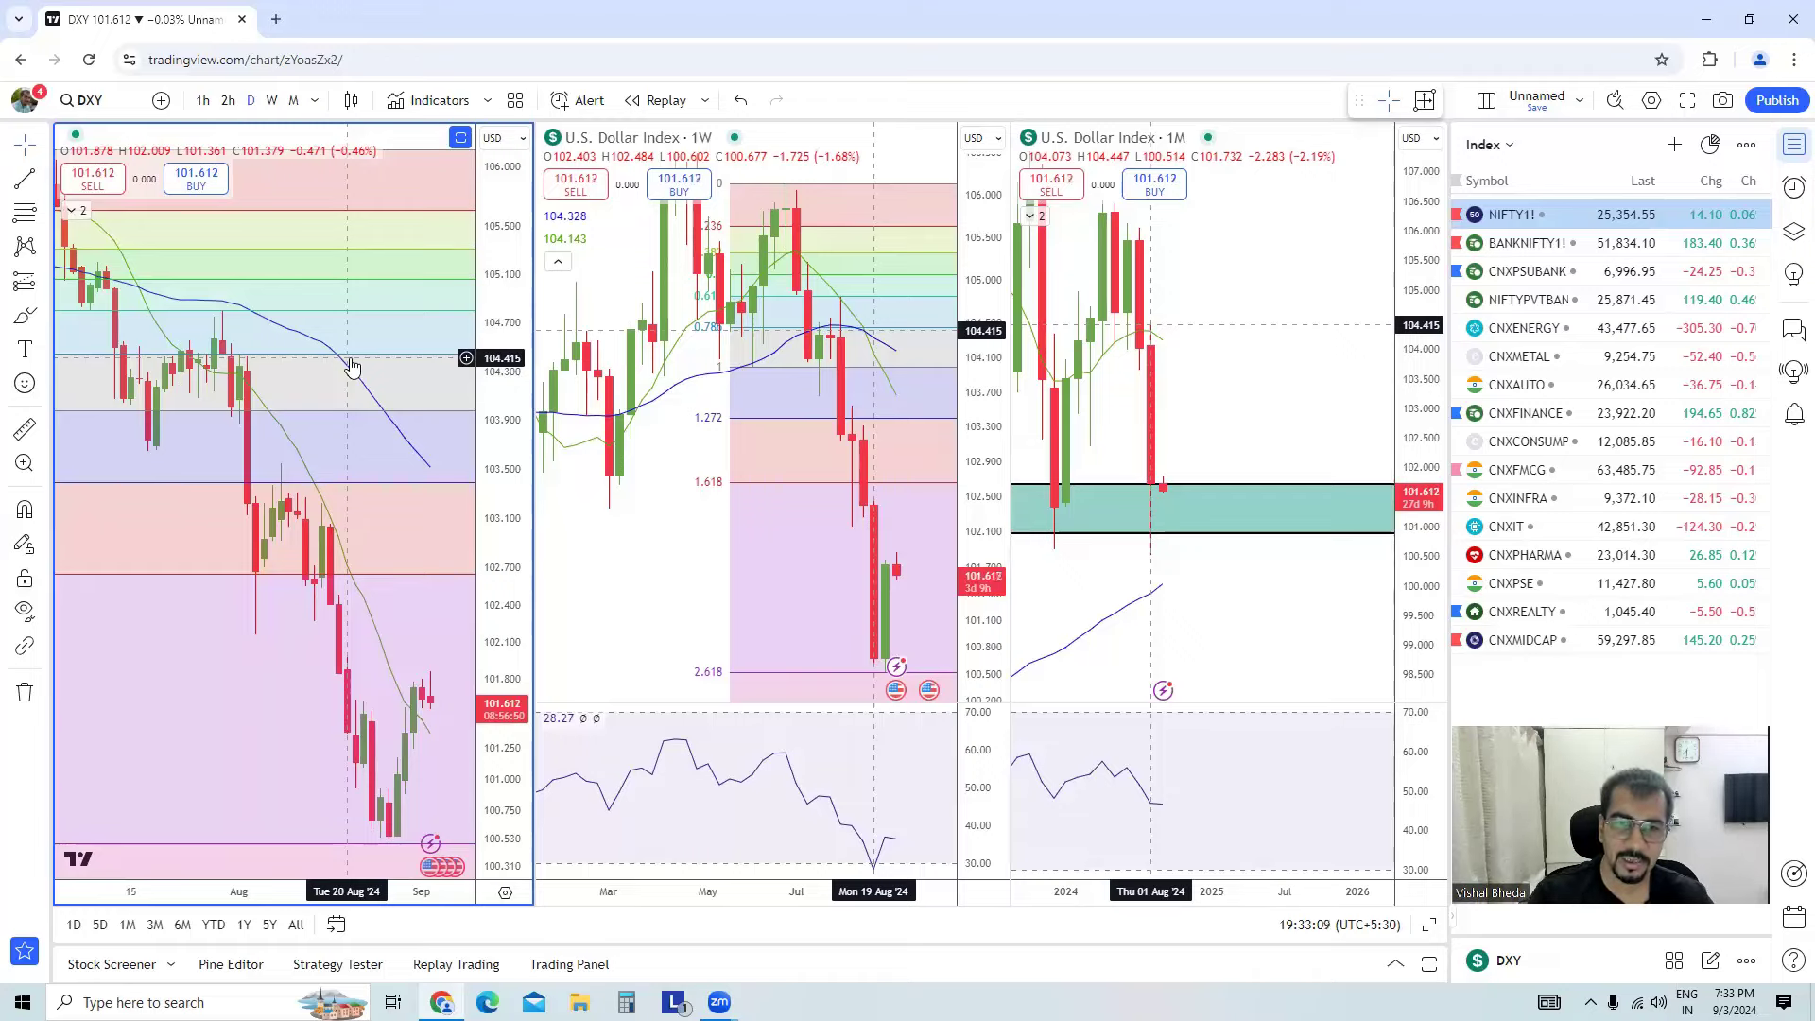
pyautogui.scroll(-4, 336, 406)
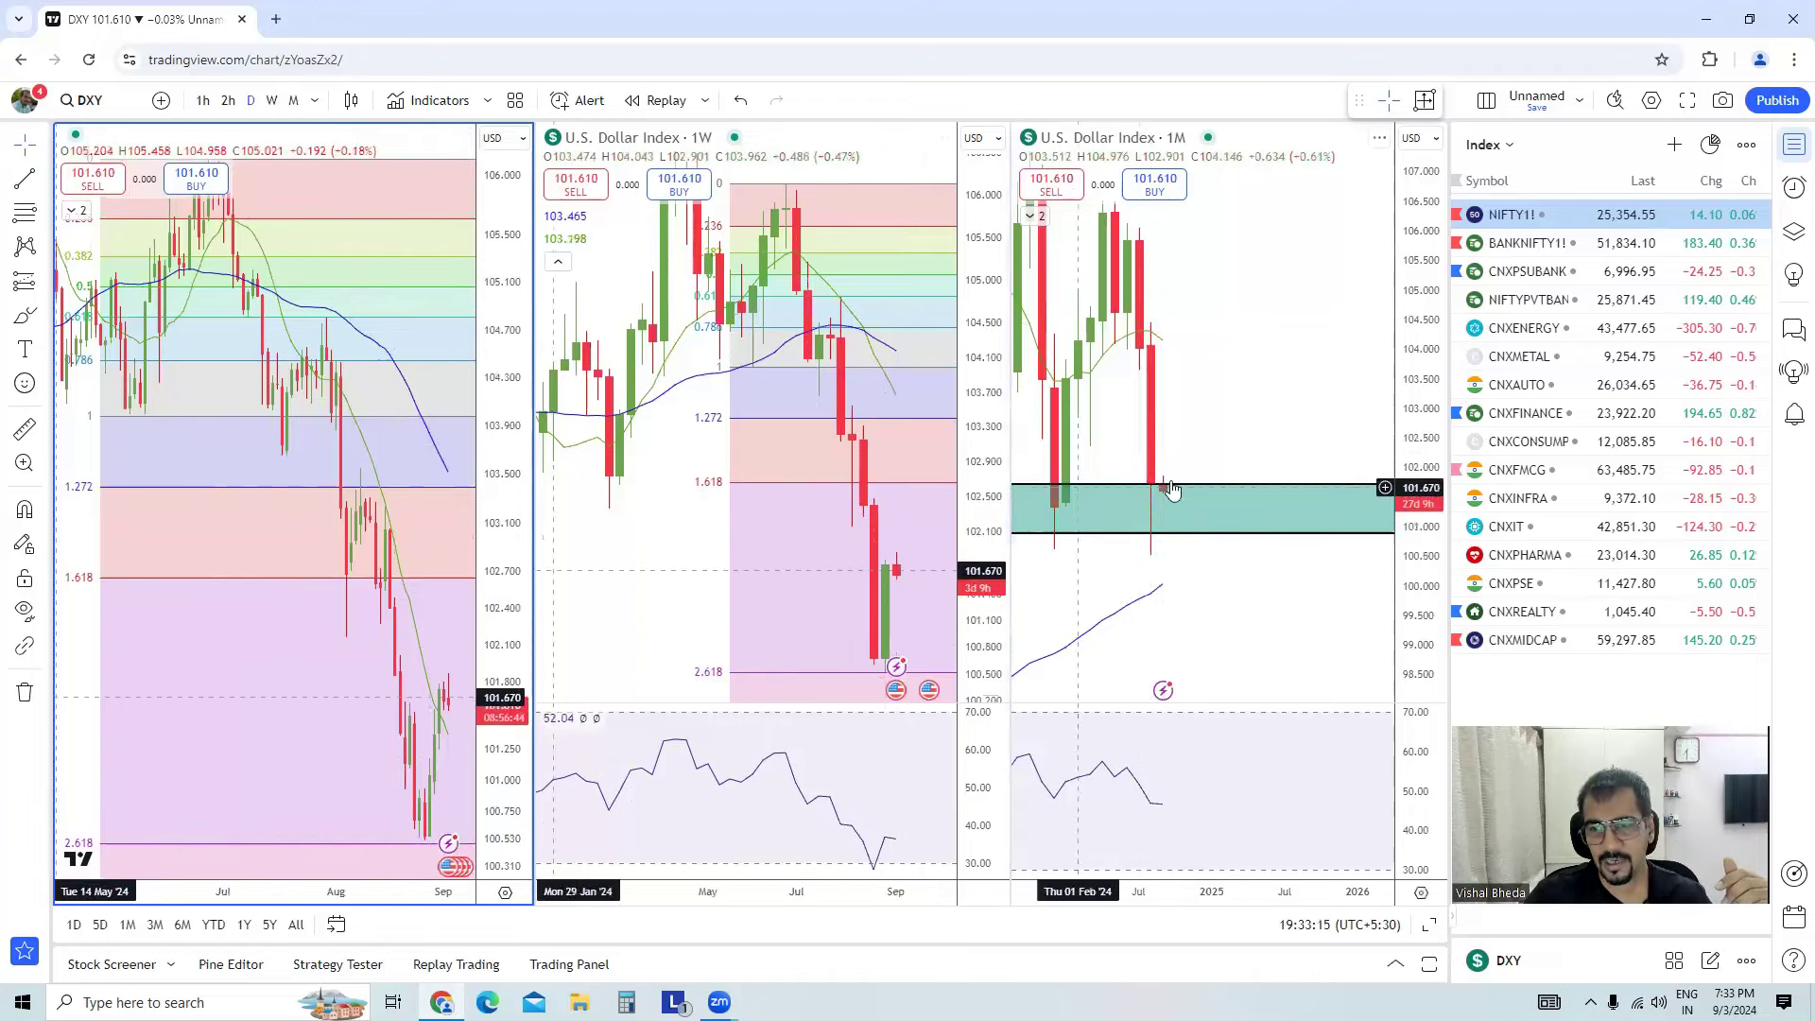
pyautogui.scroll(-5, 1219, 492)
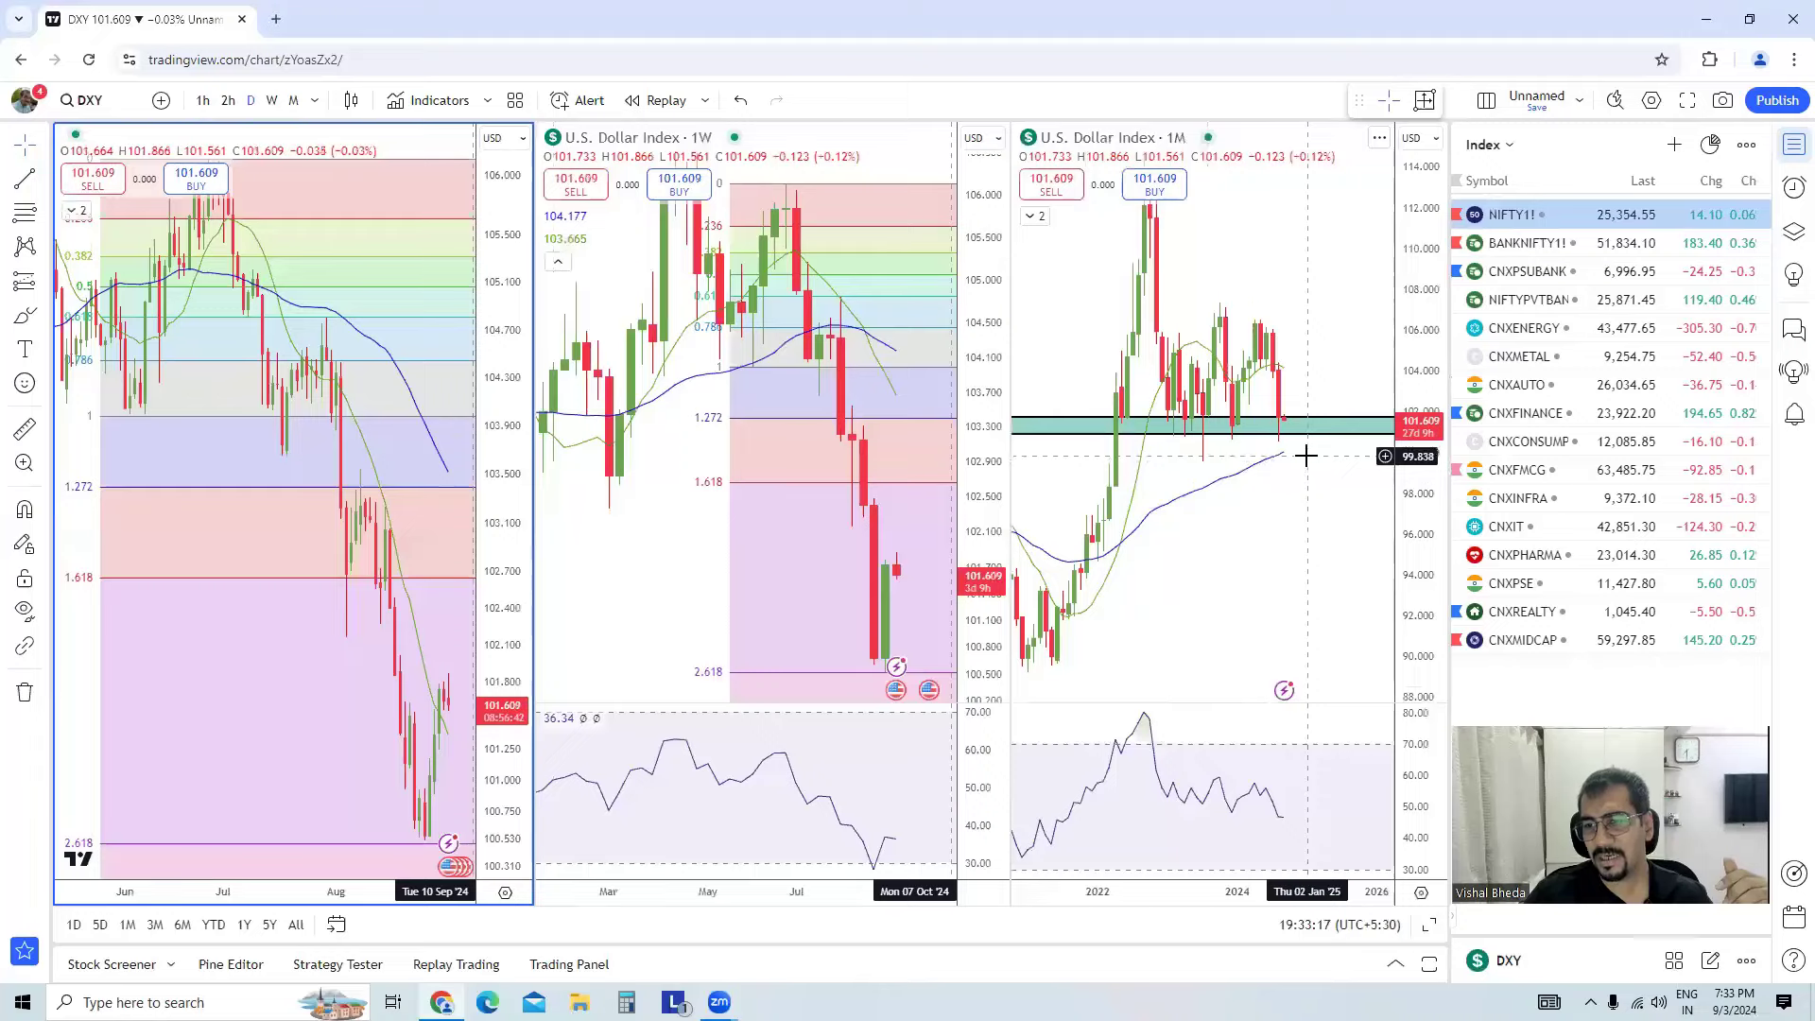
pyautogui.scroll(-2, 1306, 460)
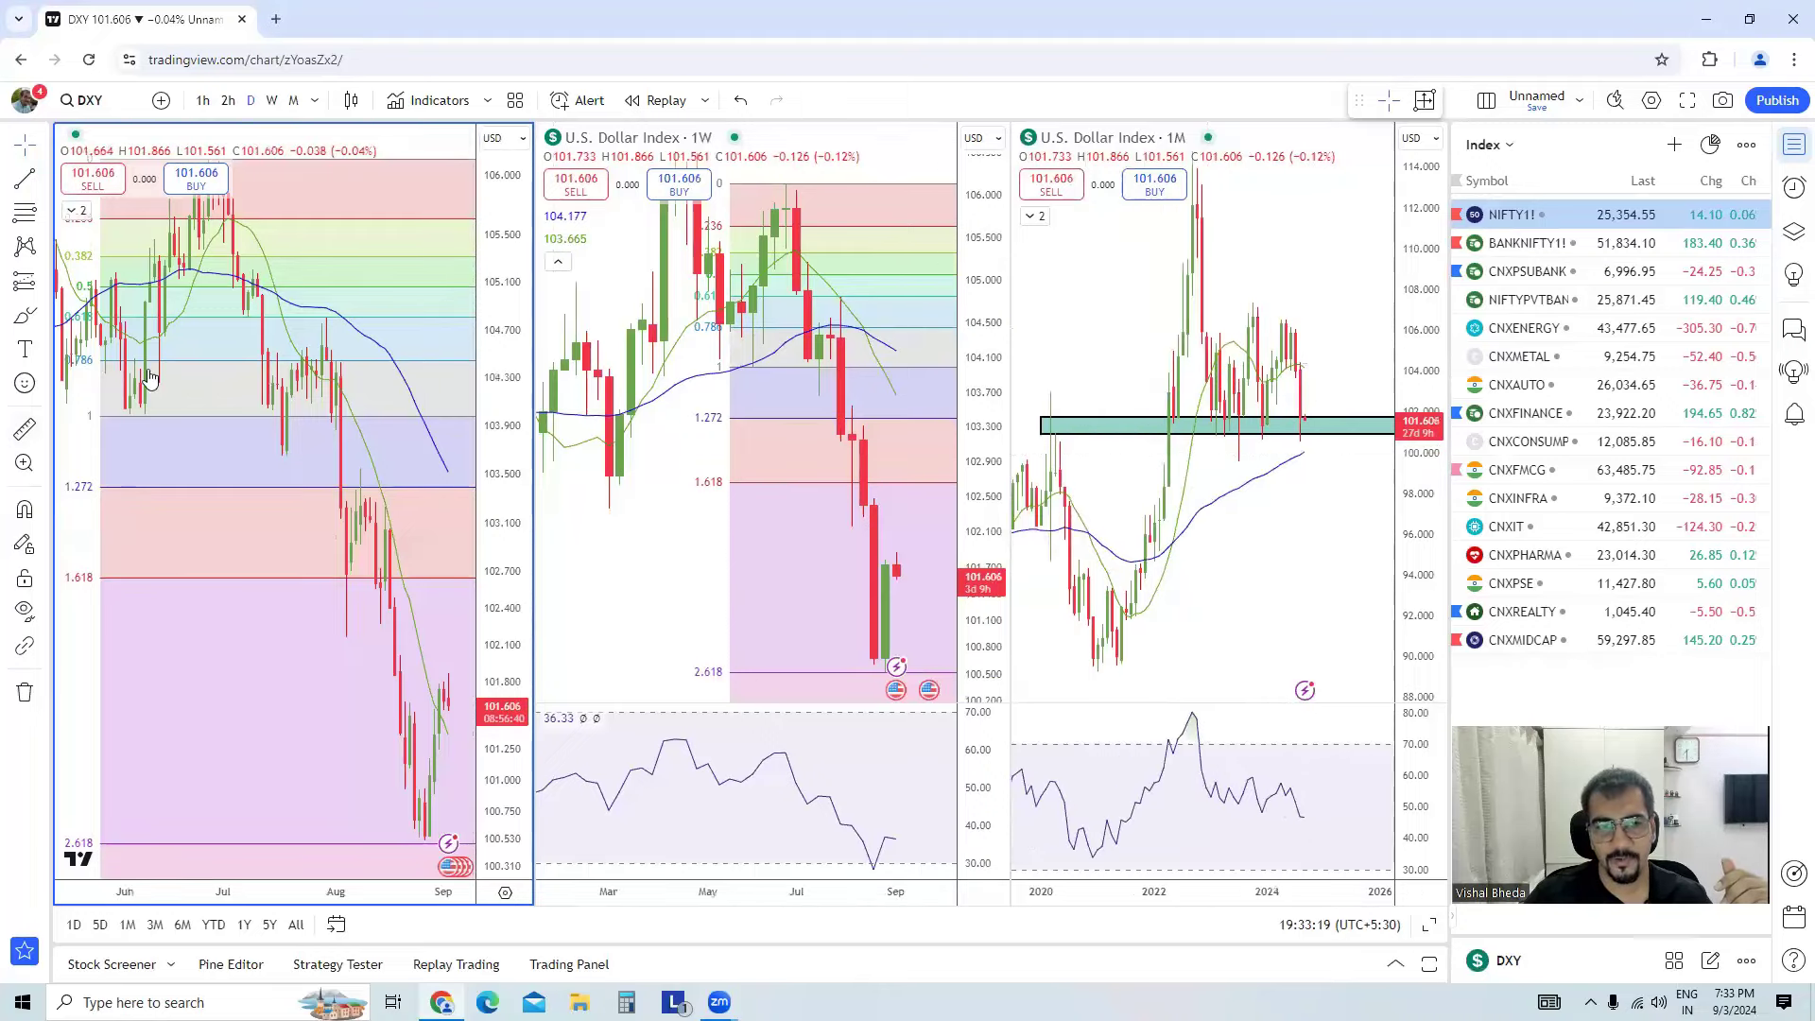
# Circle the 2020 peak at the monthly DXY support zone and draw three upward arrows at the recent lows beneath it
pyautogui.moveTo(1078, 383)
pyautogui.mouseDown()
pyautogui.moveTo(1045, 416)
pyautogui.moveTo(1091, 388)
pyautogui.moveTo(1071, 378)
pyautogui.mouseUp()
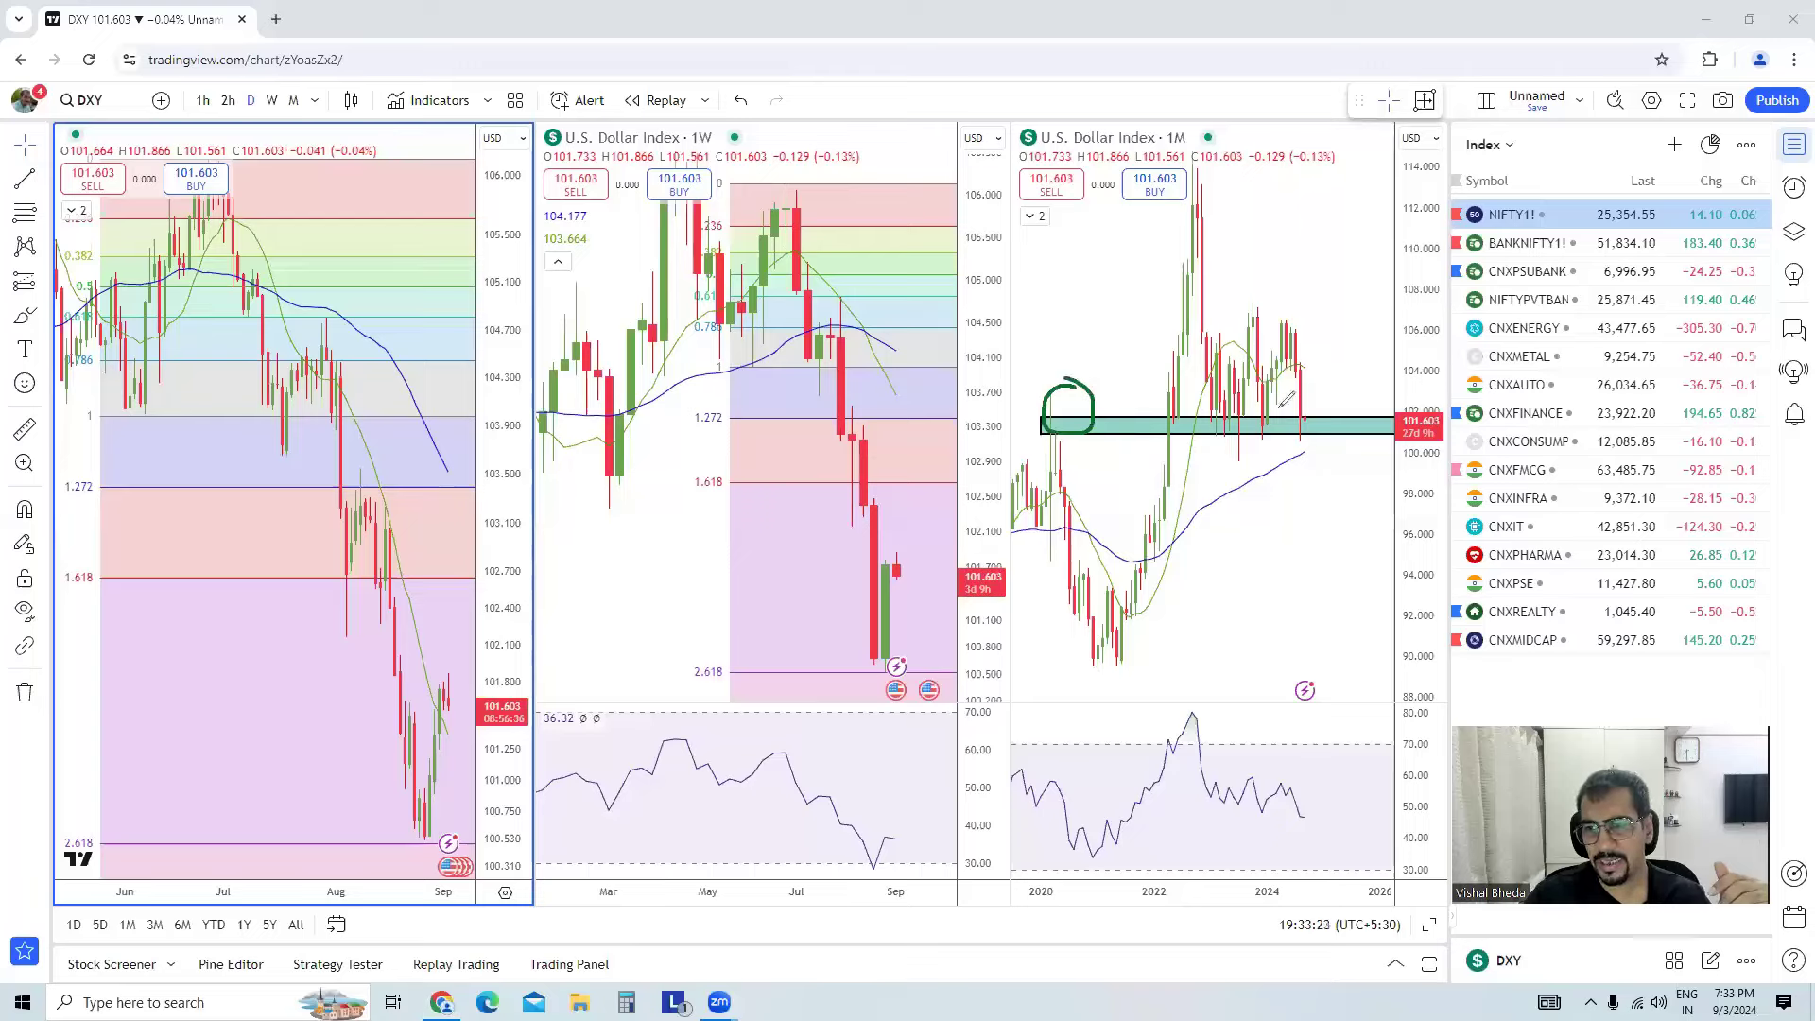
pyautogui.moveTo(1246, 477); pyautogui.dragTo(1248, 548)
pyautogui.moveTo(1232, 510)
pyautogui.mouseDown()
pyautogui.moveTo(1271, 487)
pyautogui.moveTo(1321, 517)
pyautogui.moveTo(1314, 463)
pyautogui.moveTo(1327, 478)
pyautogui.moveTo(1288, 487)
pyautogui.moveTo(1272, 442)
pyautogui.moveTo(1305, 452)
pyautogui.mouseUp()
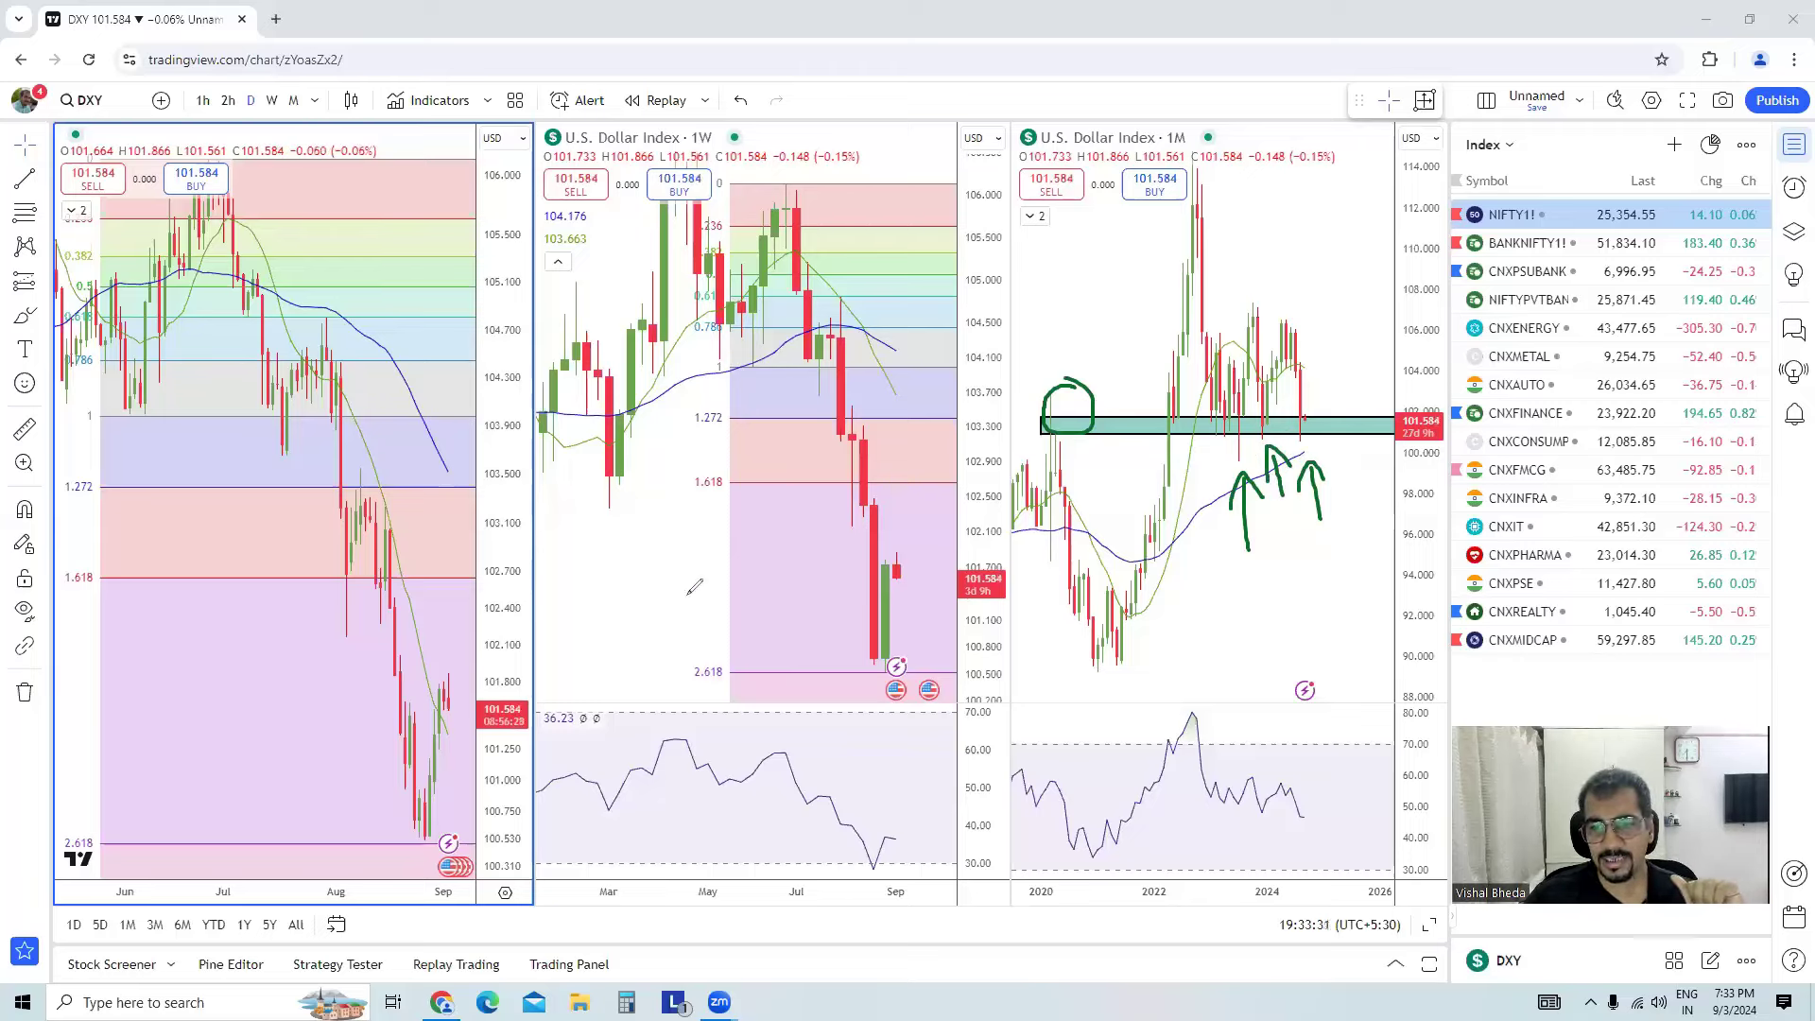
# On the weekly DXY chart, draw an arrow toward the falling candles, underline the 2.618 level and point an arrow at the RSI low
pyautogui.moveTo(680, 597)
pyautogui.mouseDown()
pyautogui.moveTo(813, 550)
pyautogui.moveTo(777, 590)
pyautogui.mouseUp()
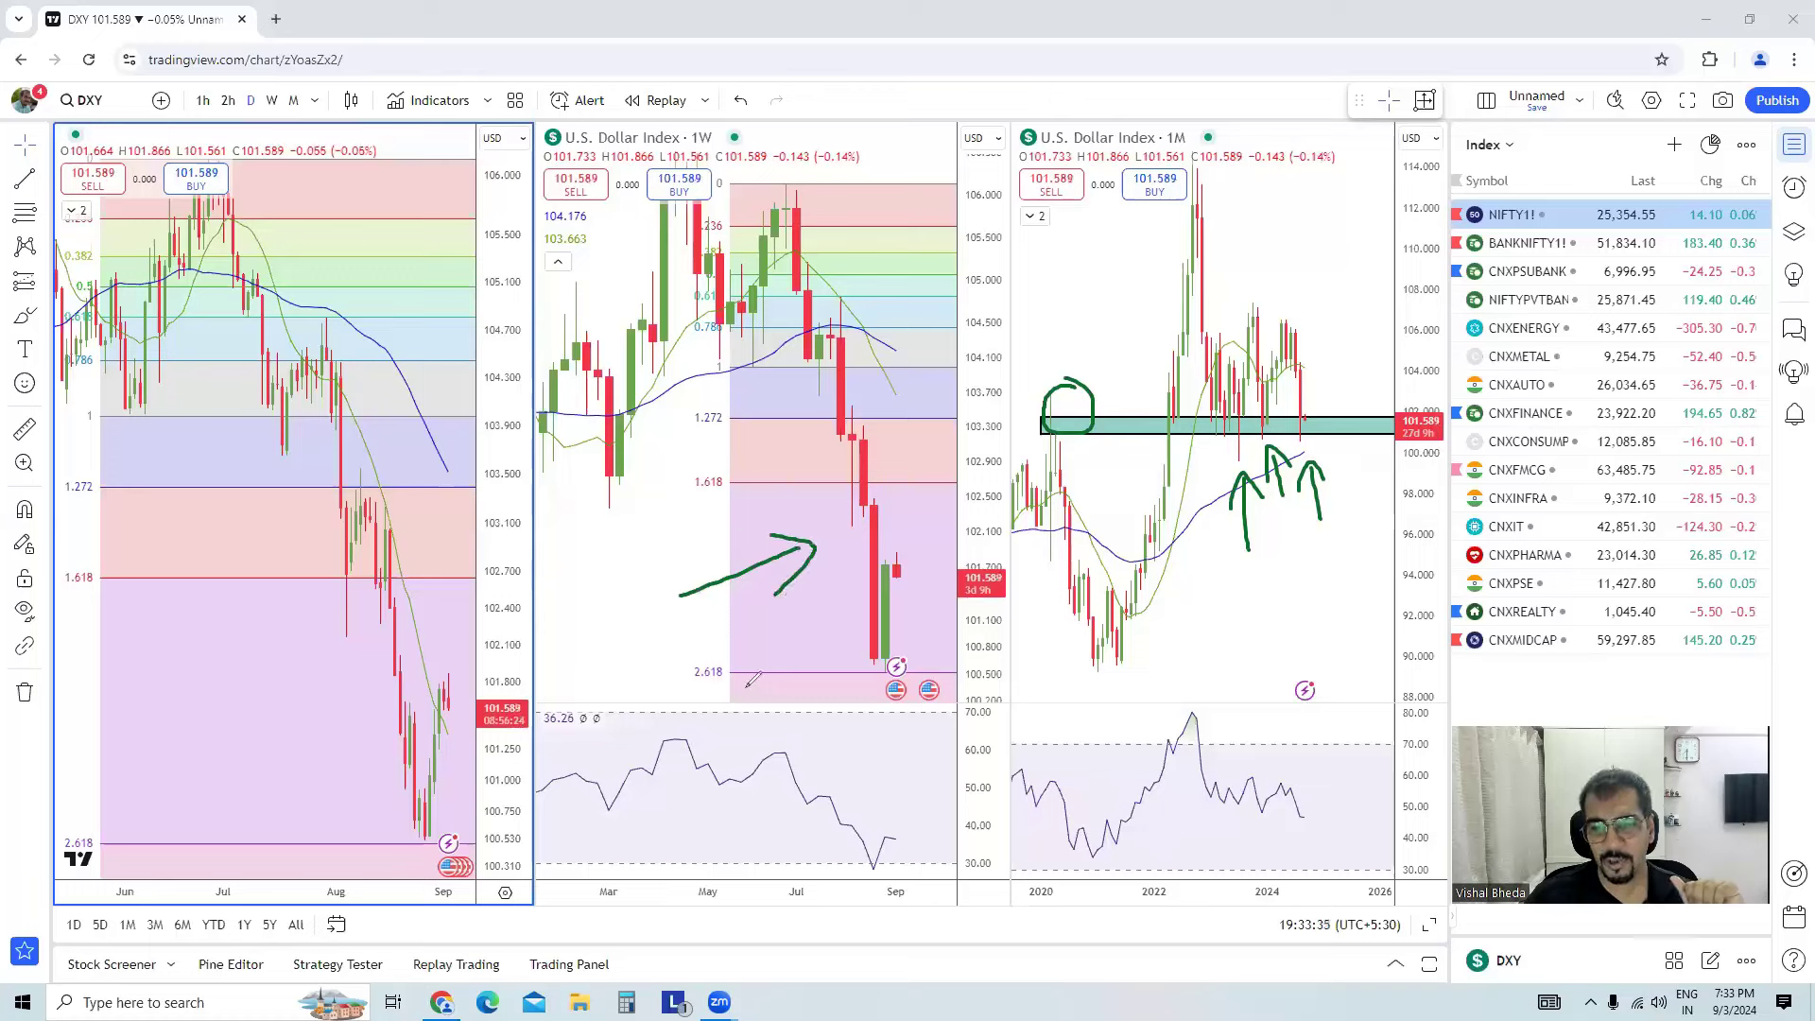
pyautogui.moveTo(742, 665); pyautogui.dragTo(964, 663)
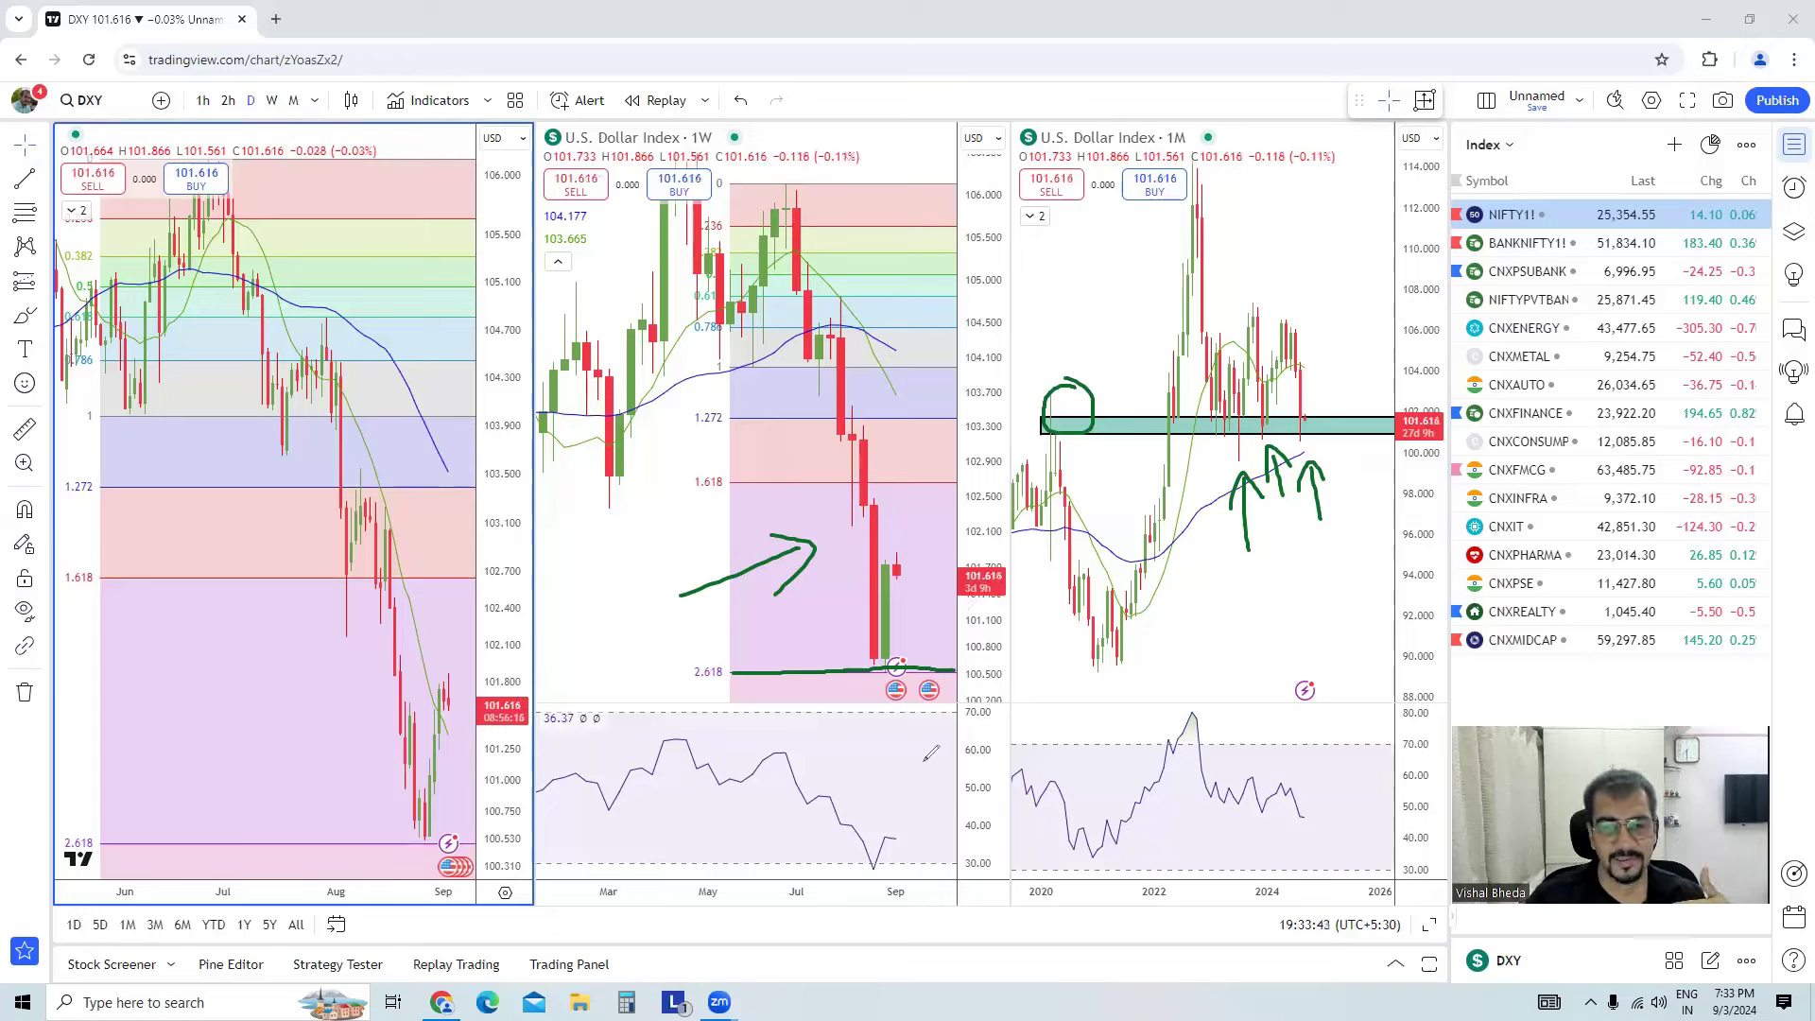
pyautogui.moveTo(908, 857)
pyautogui.mouseDown()
pyautogui.moveTo(958, 838)
pyautogui.moveTo(906, 861)
pyautogui.moveTo(945, 853)
pyautogui.mouseUp()
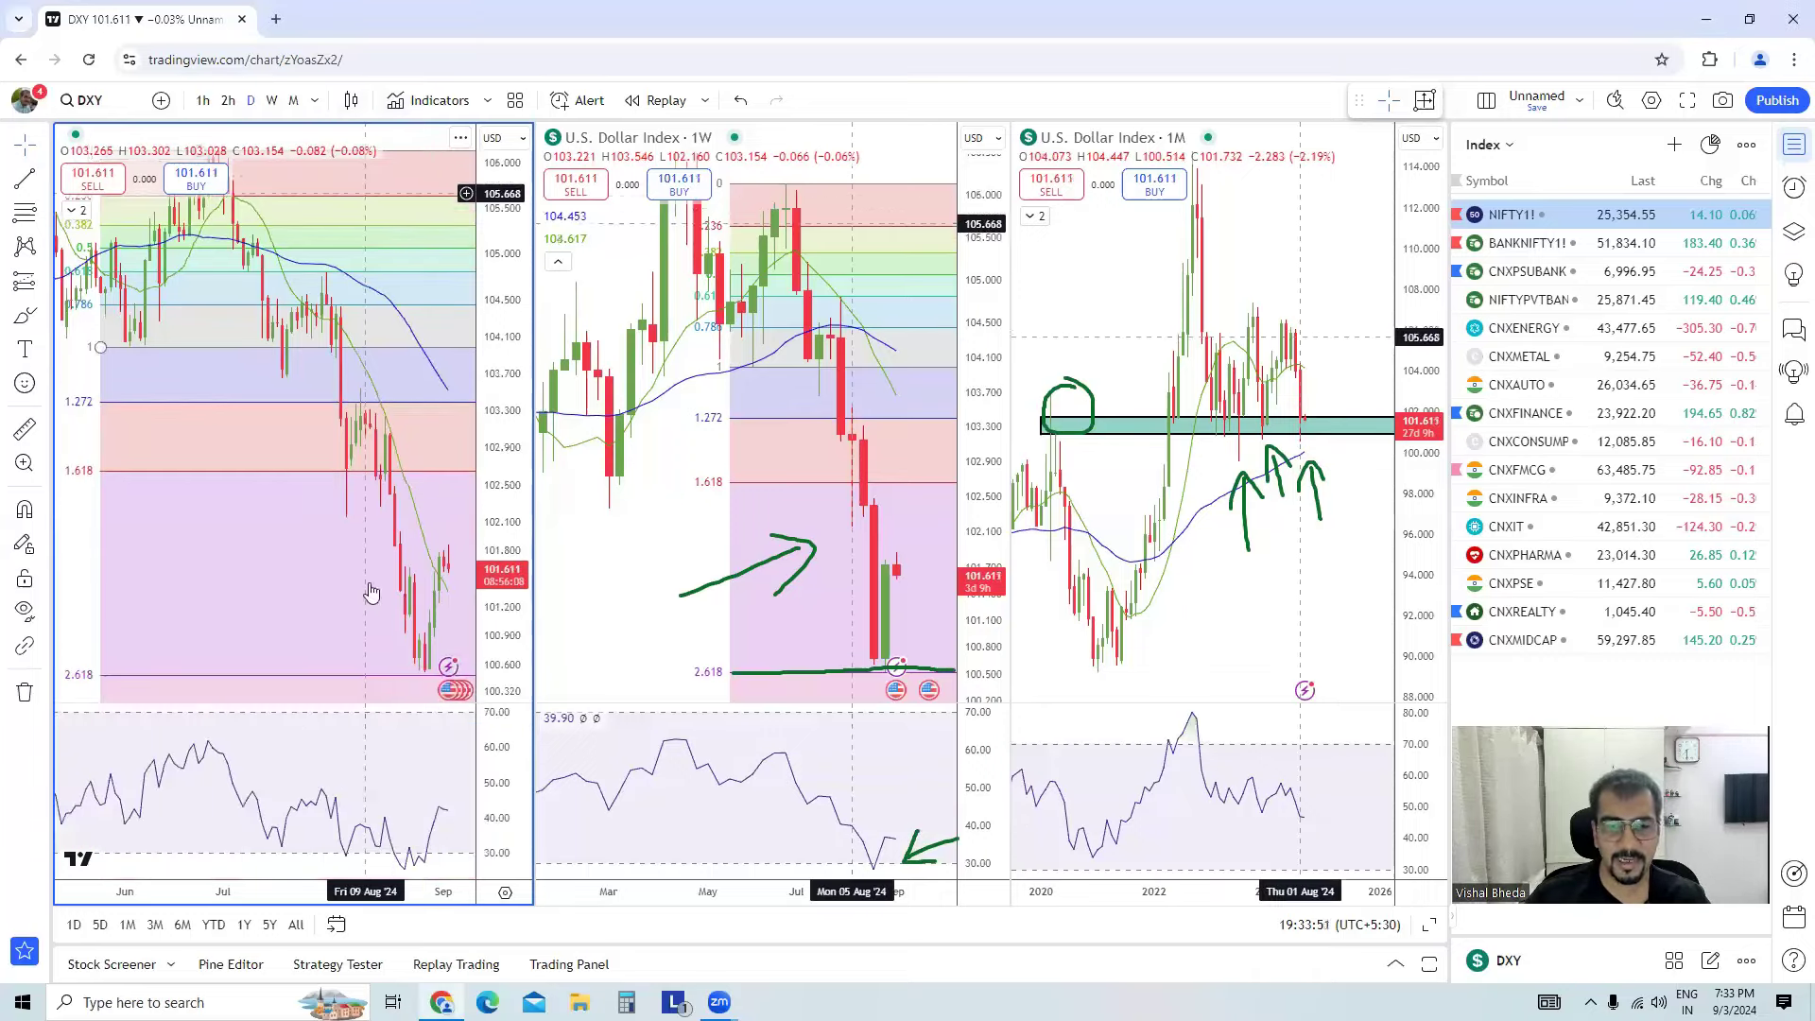
# Display the daily DXY chart as a line and mark its falling late-August low and the rising RSI low beneath it
pyautogui.click(352, 102)
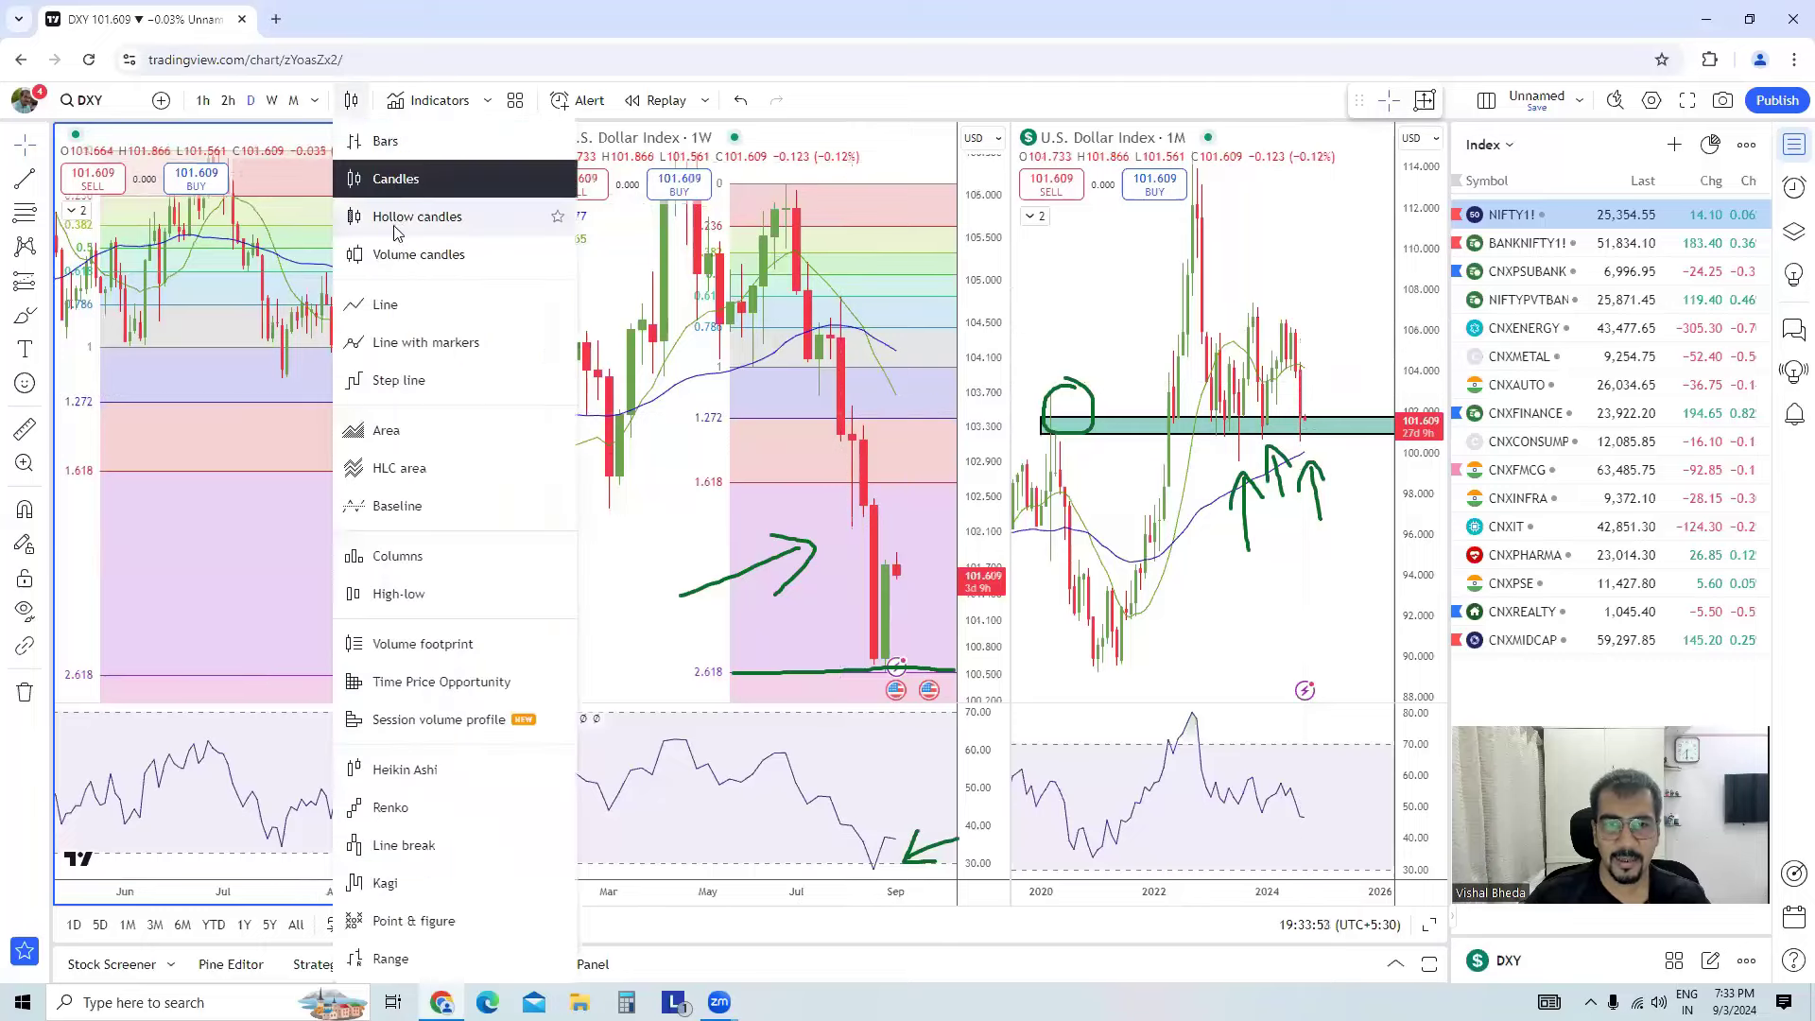
pyautogui.click(393, 304)
pyautogui.scroll(2, 367, 565)
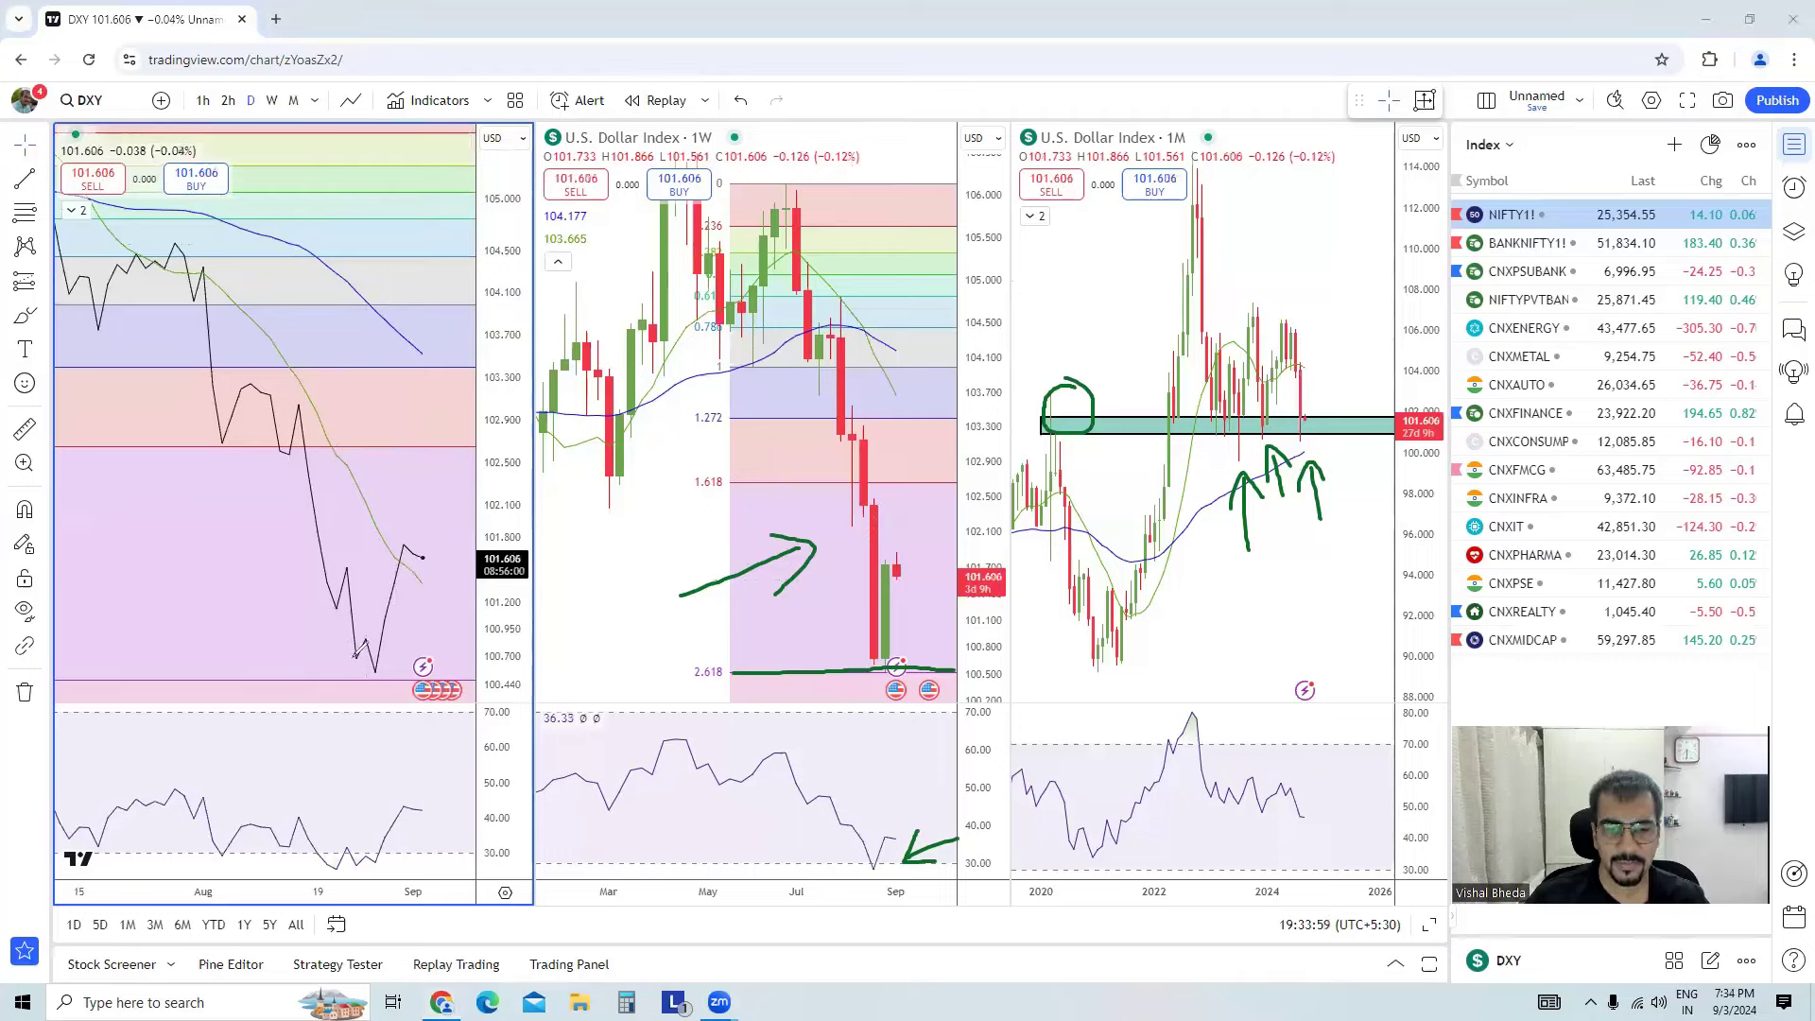
pyautogui.moveTo(355, 655); pyautogui.dragTo(385, 666)
pyautogui.moveTo(356, 866); pyautogui.dragTo(387, 849)
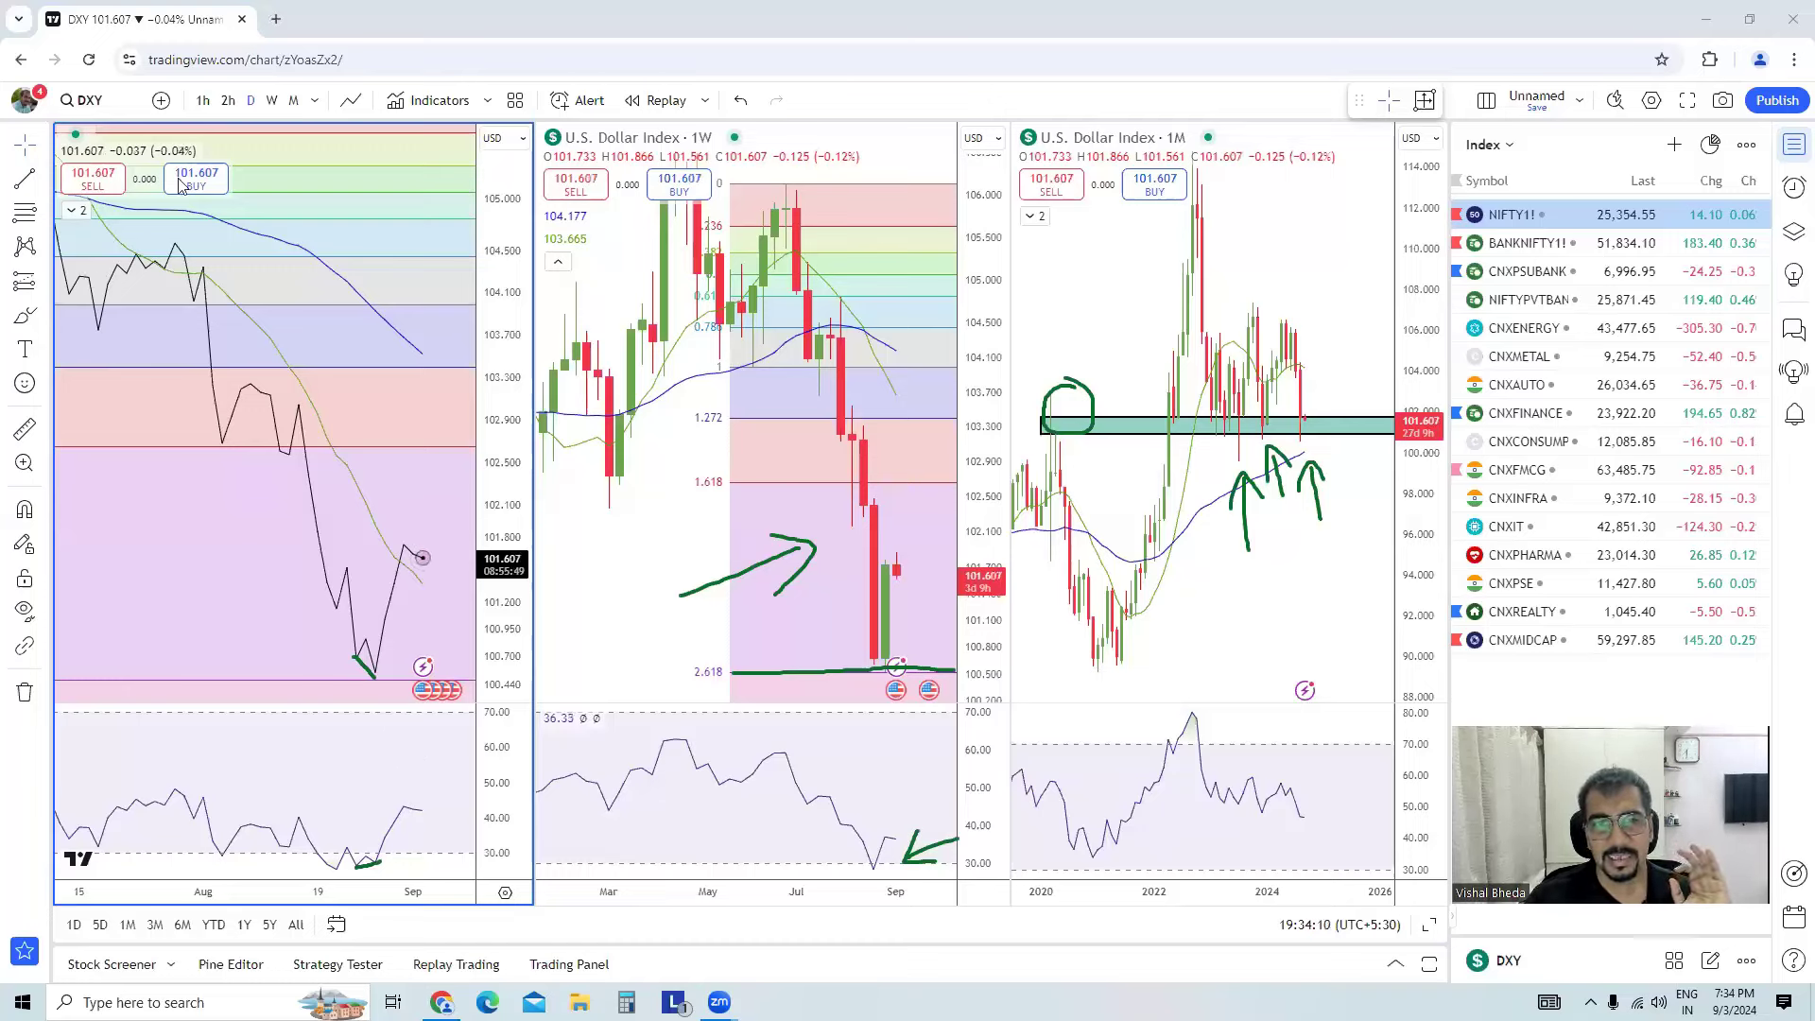
# Restore the candles on the daily DXY chart and clear all freehand markings from the three charts
pyautogui.hotkey('ctrl', 'z')
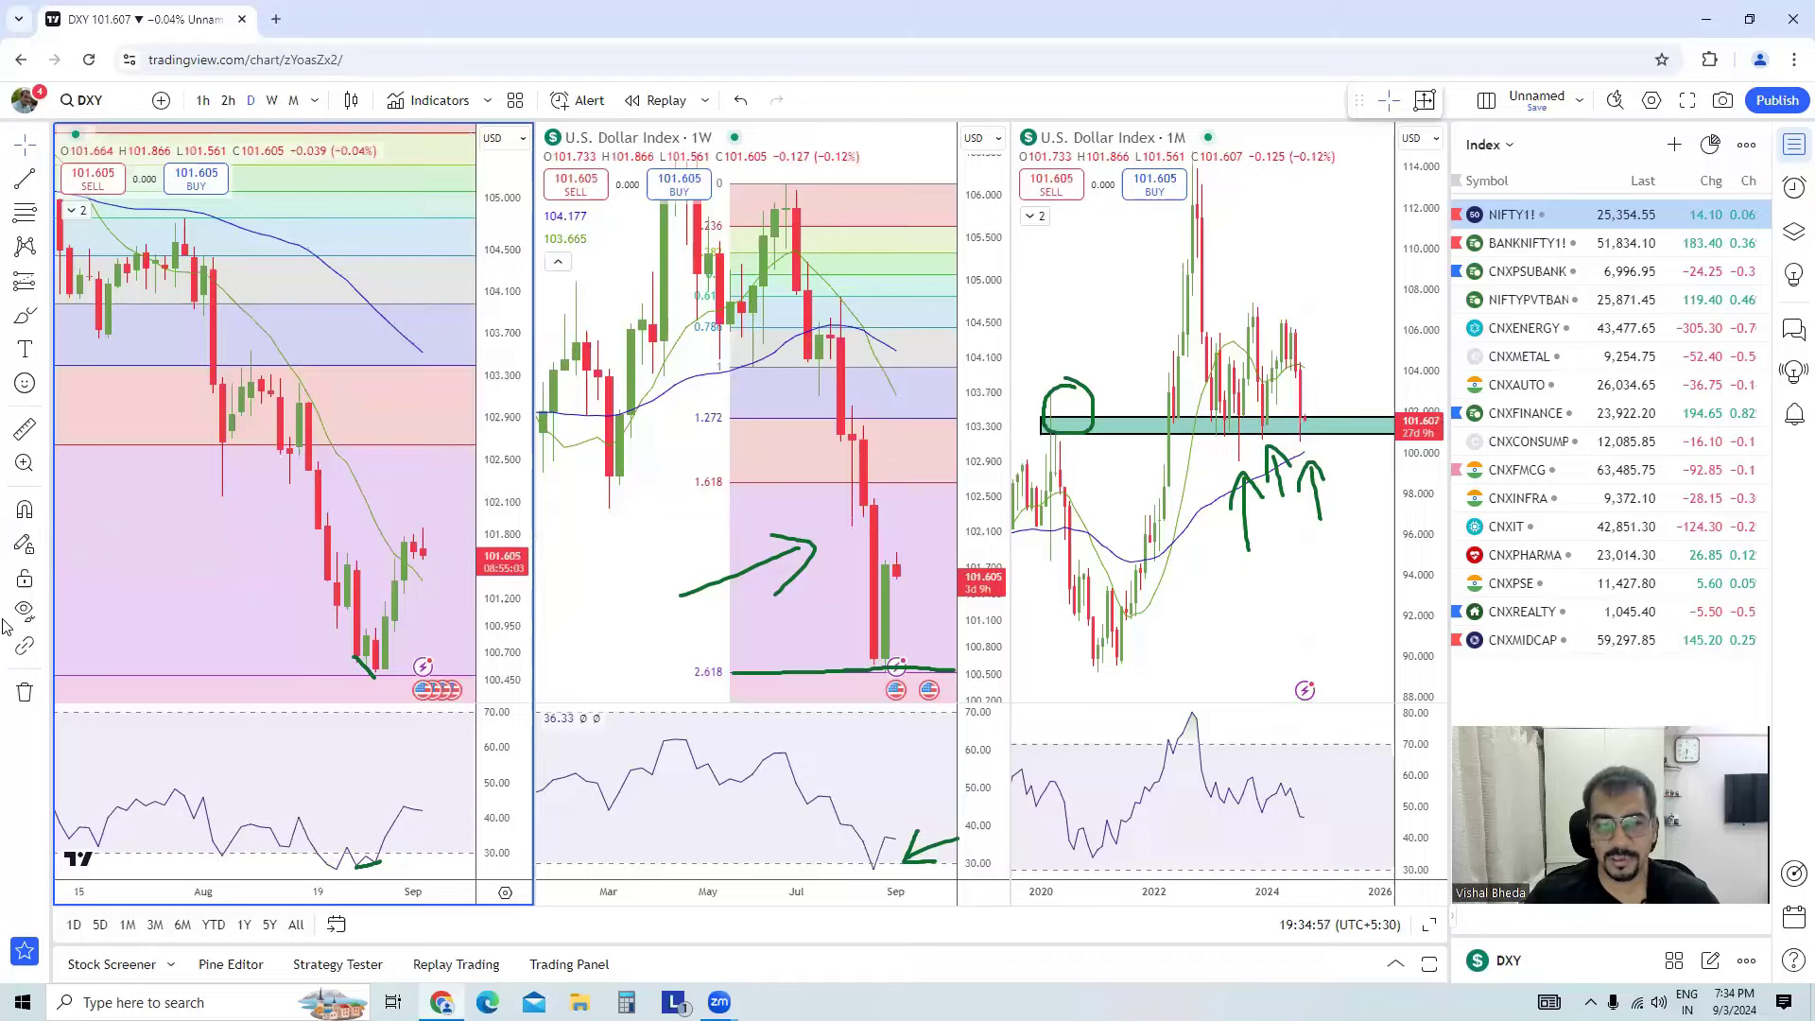
pyautogui.press('Escape')
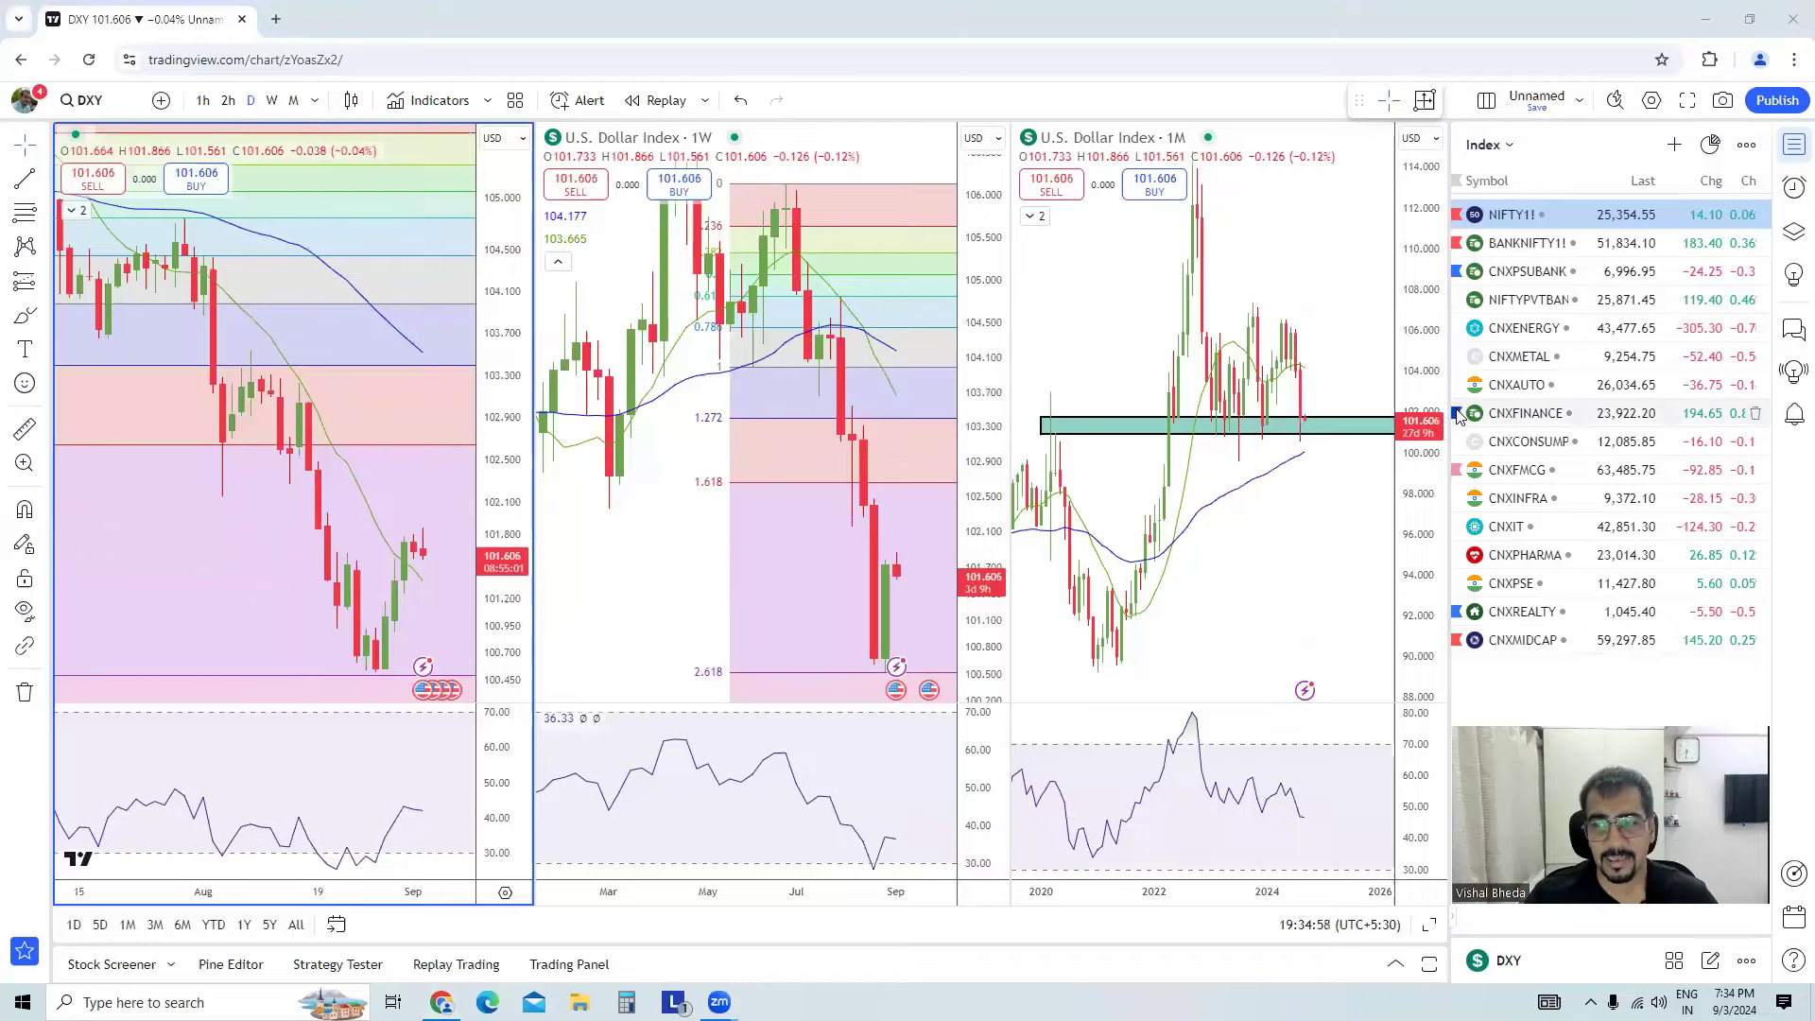
# Load the CNXMETAL index from the watchlist and maximise its daily chart, enlarged to the candles since May
pyautogui.click(1577, 359)
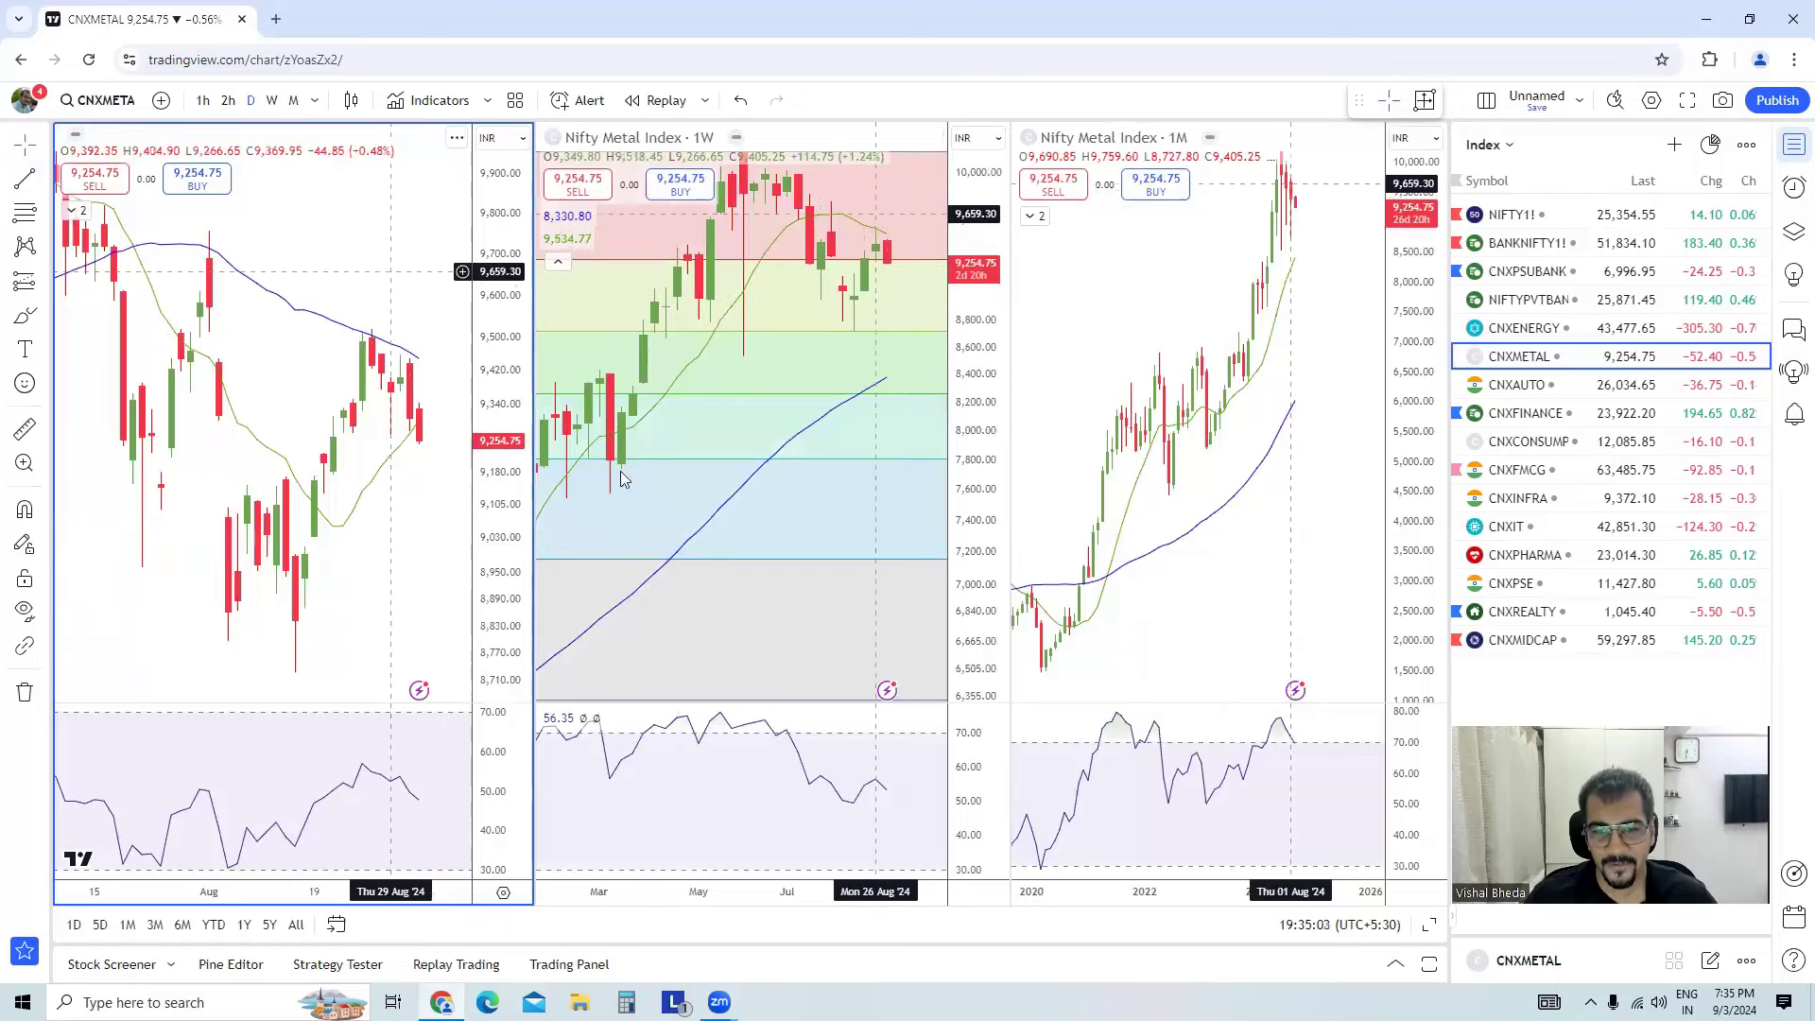
pyautogui.click(1429, 925)
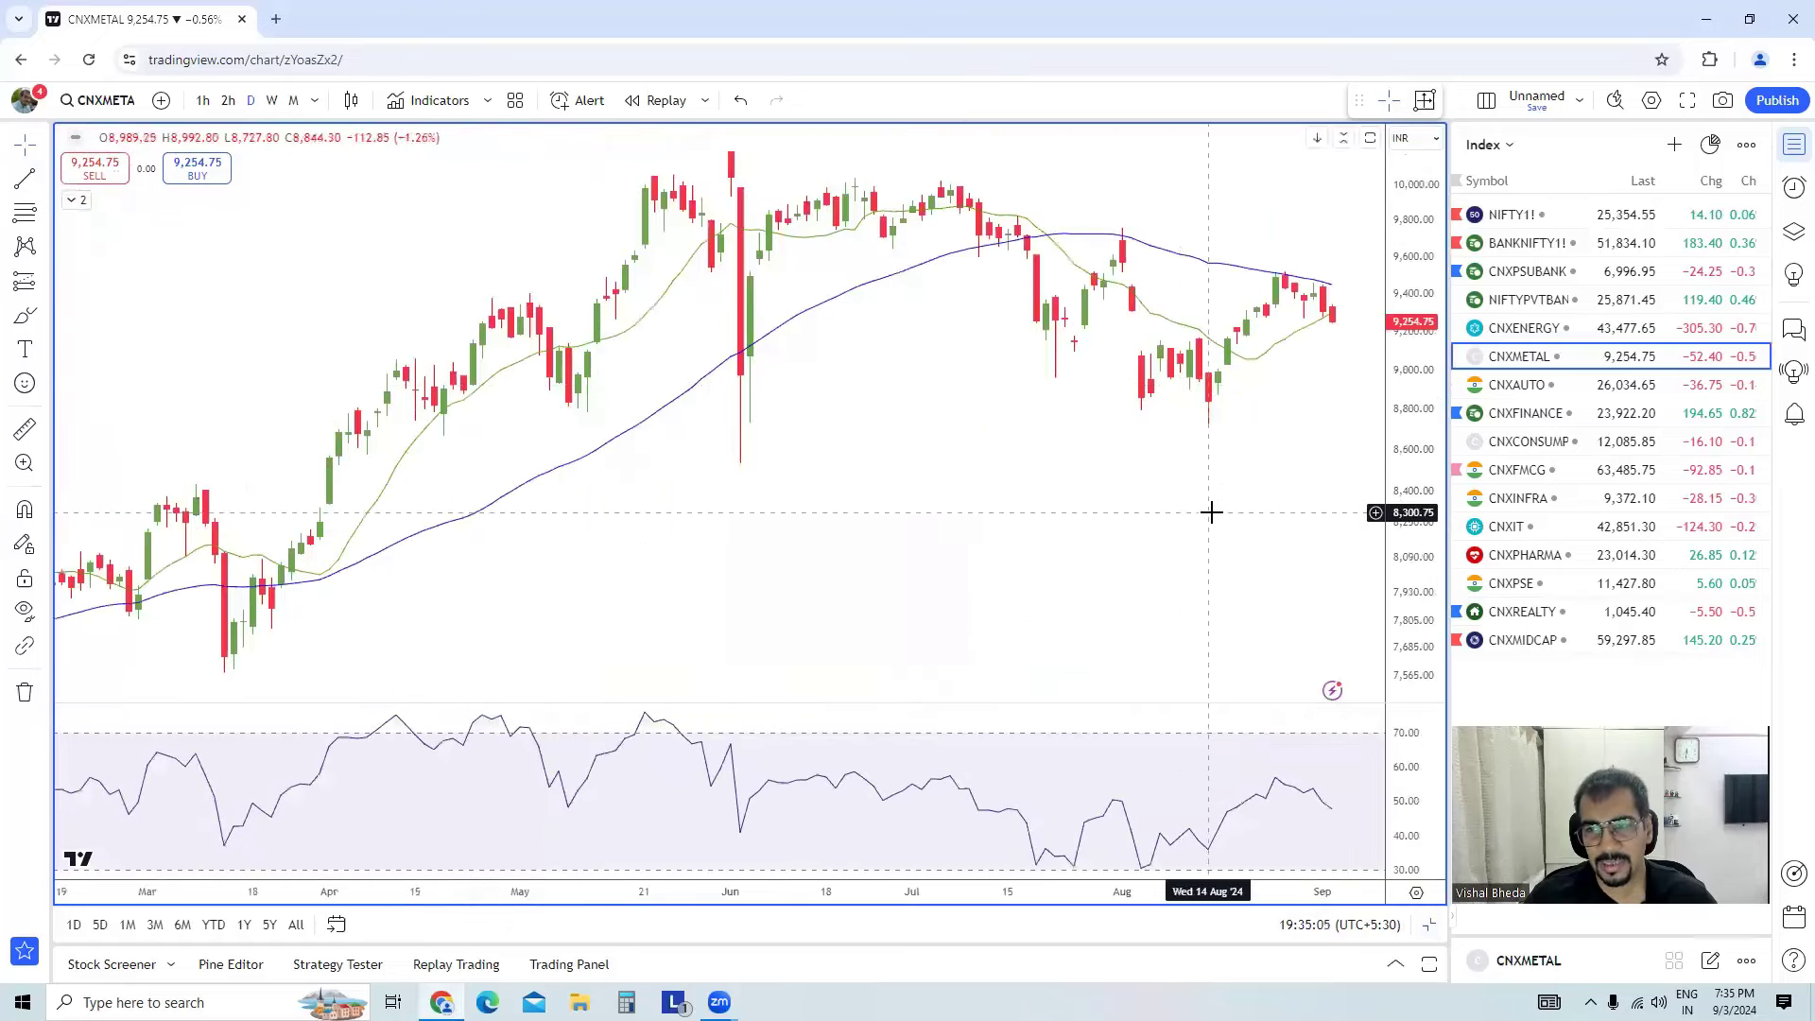
pyautogui.scroll(3, 1212, 511)
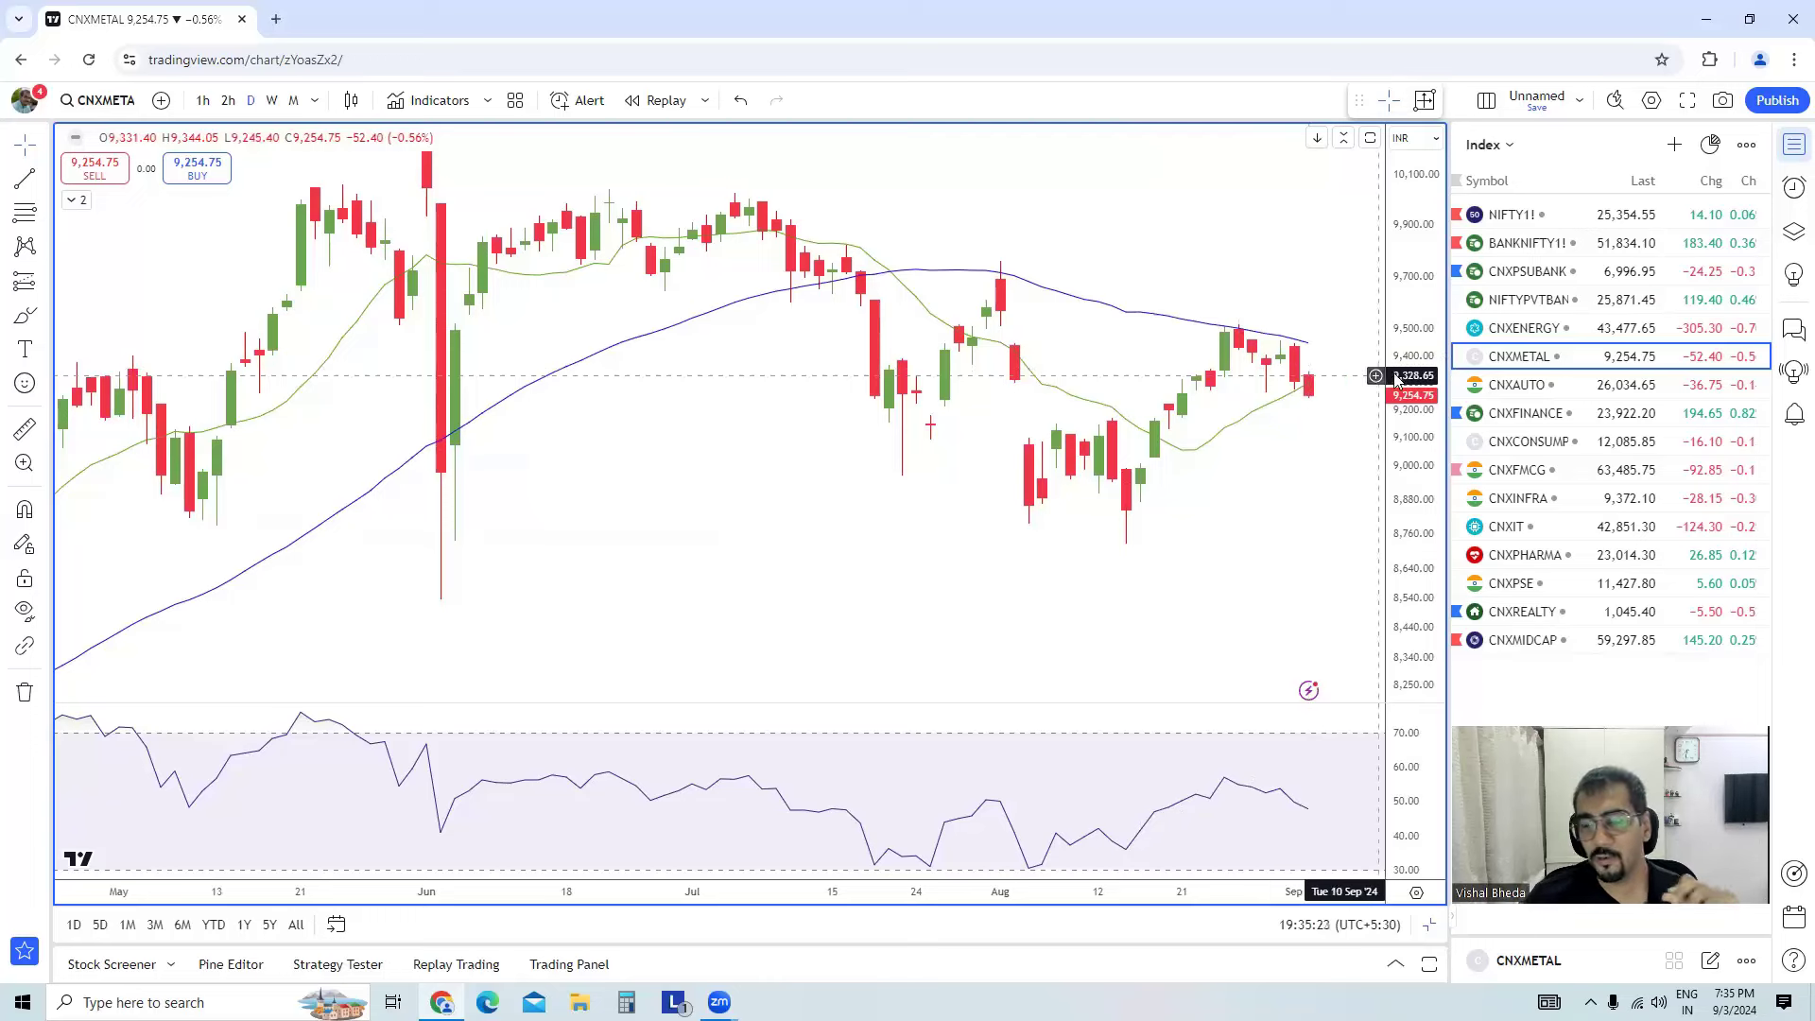
# Review the daily charts of the CNXFINANCE and NIFTYPVTBANK indices from the watchlist
pyautogui.click(1548, 300)
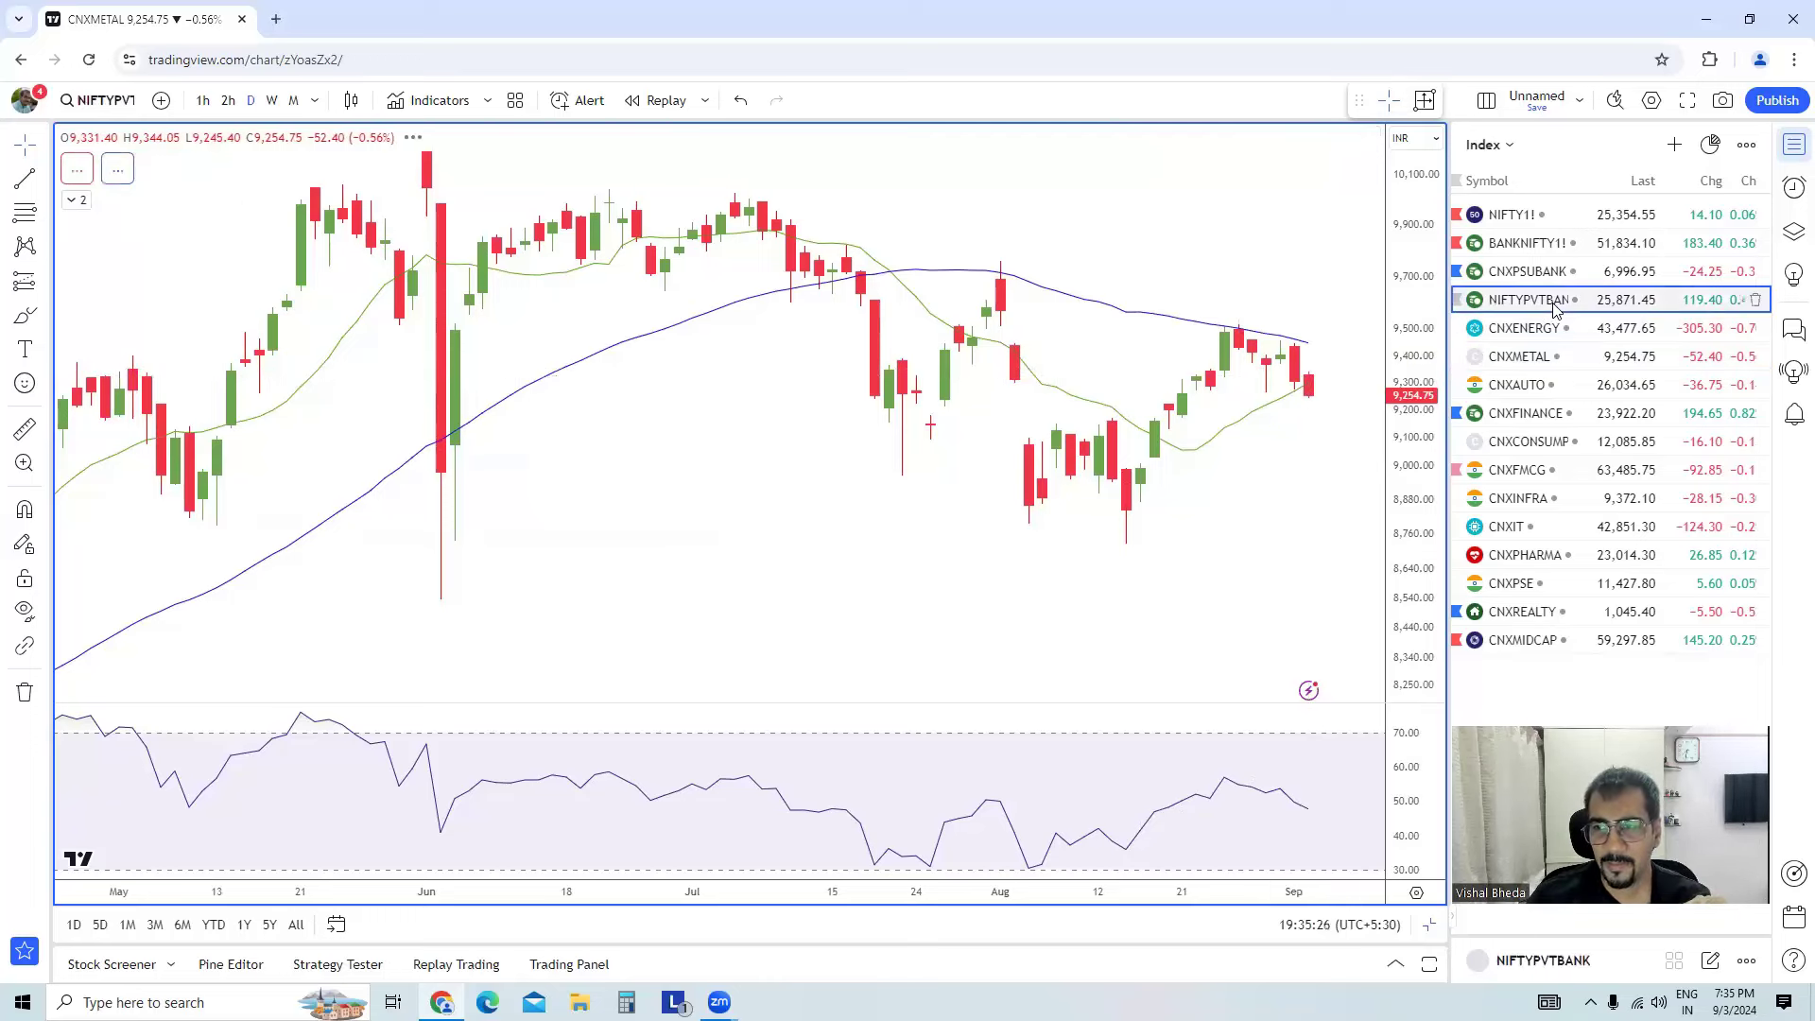
pyautogui.click(1550, 416)
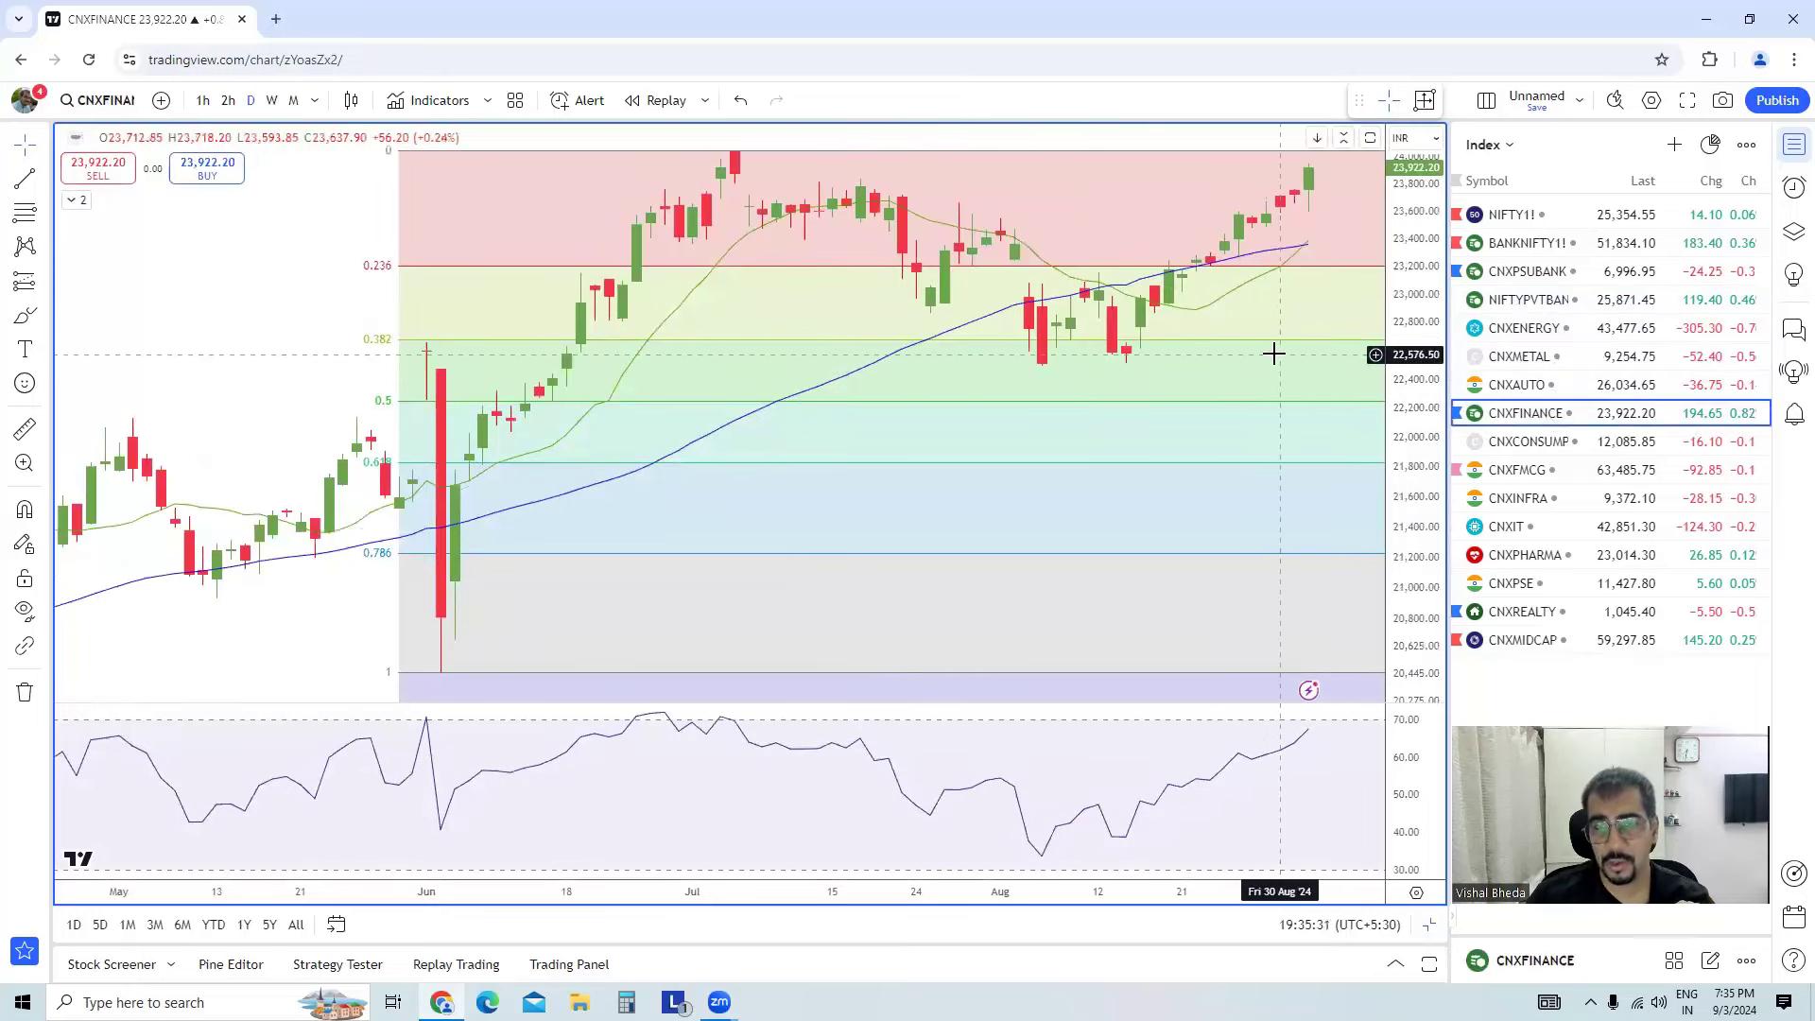
pyautogui.click(1507, 310)
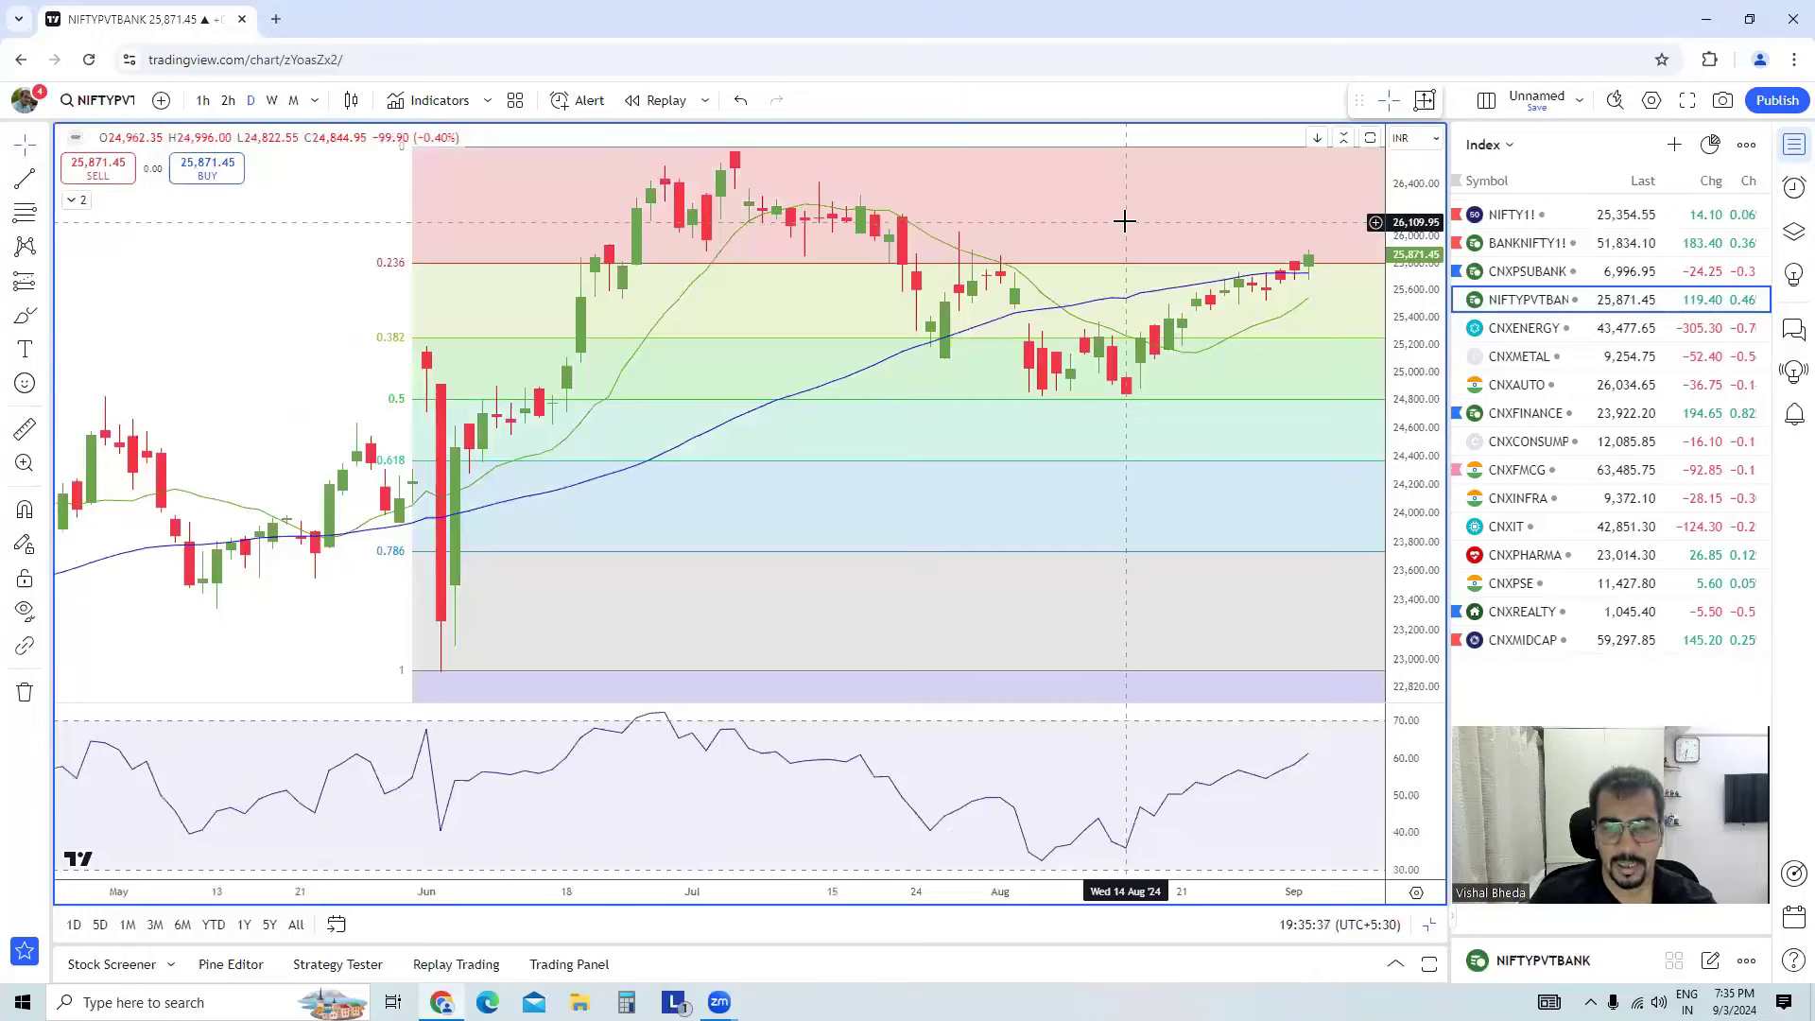
# Find ICICIBANK among the stocks, load its daily chart and trace the rise from the August low
pyautogui.write('ICIC')
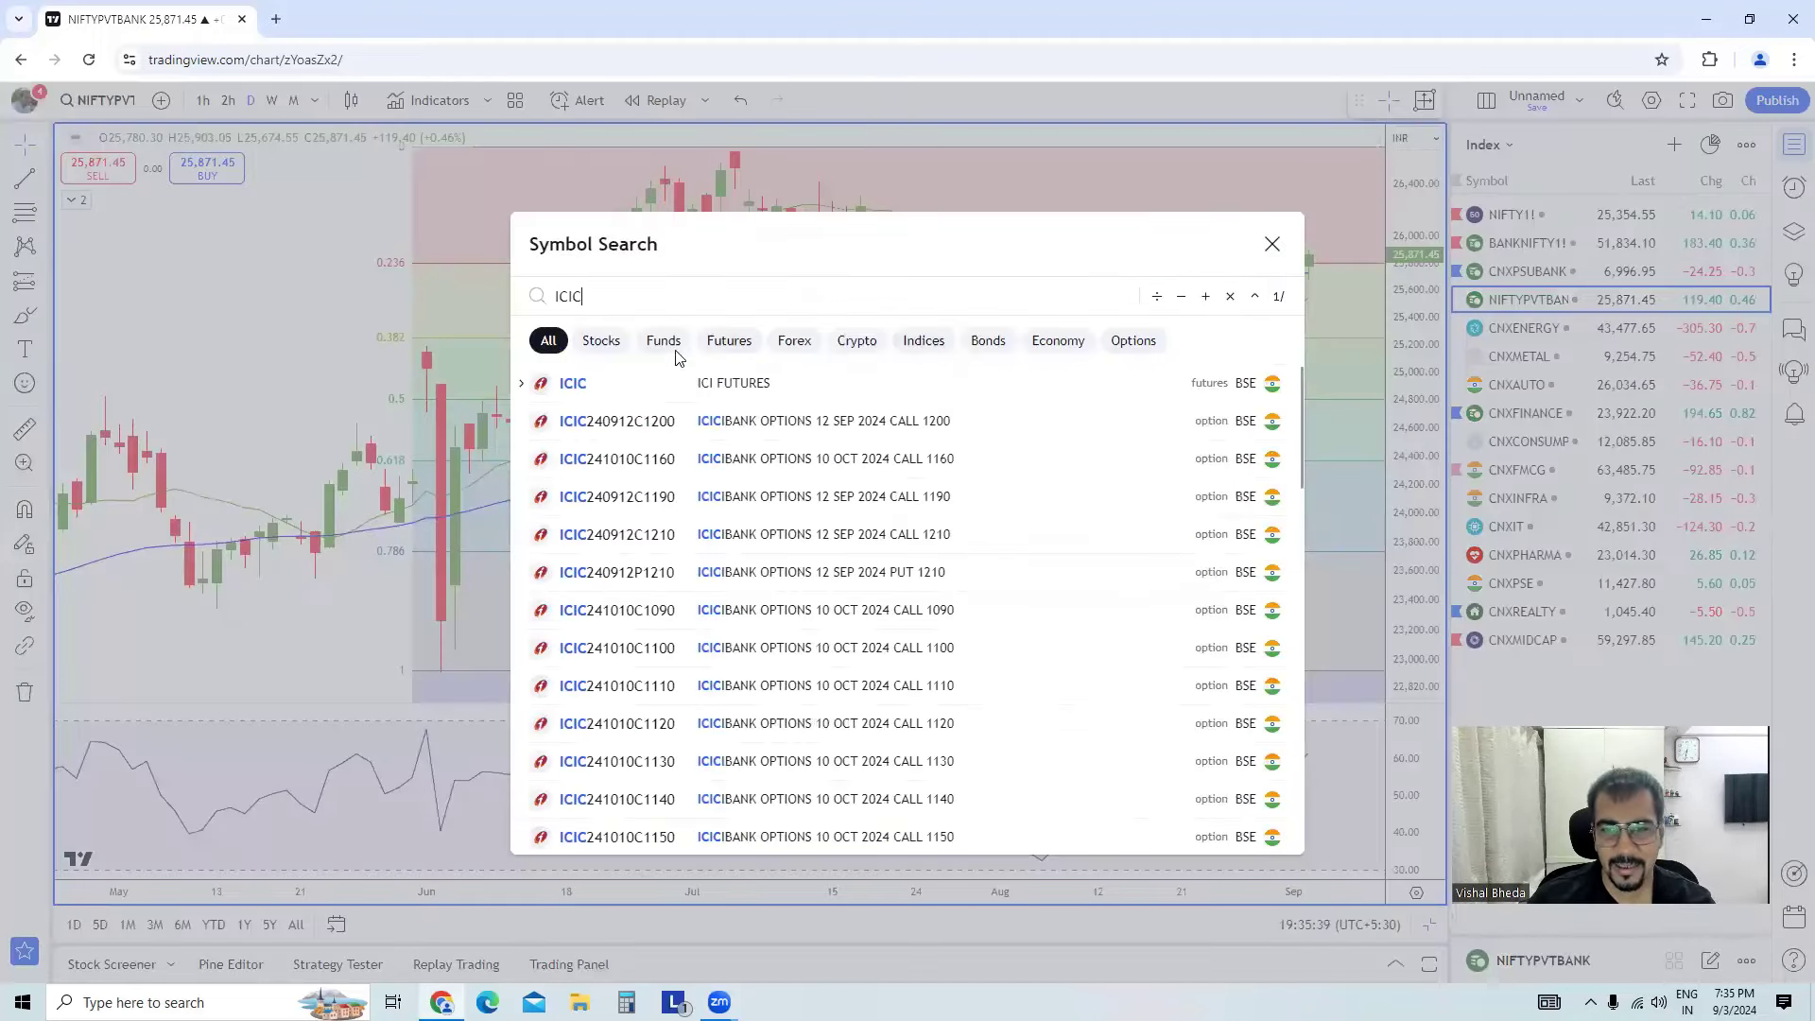
pyautogui.click(601, 341)
pyautogui.click(661, 412)
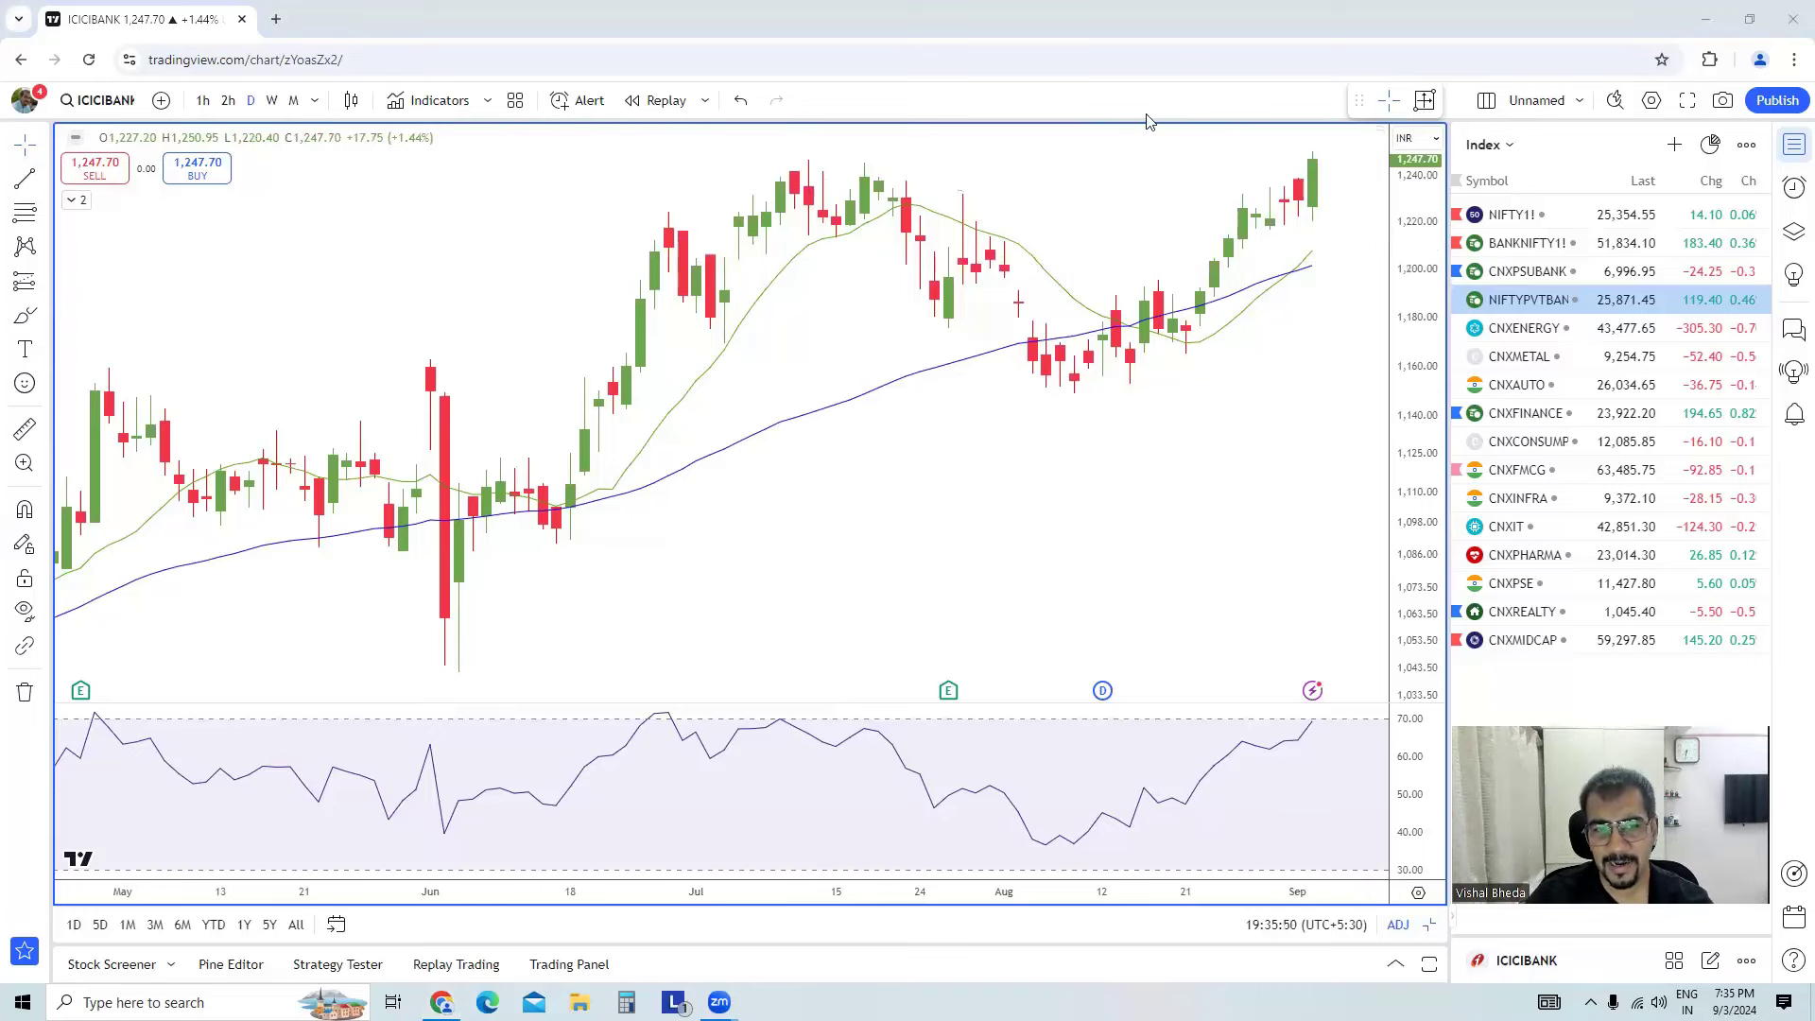
pyautogui.moveTo(1073, 383)
pyautogui.mouseDown()
pyautogui.moveTo(1281, 174)
pyautogui.moveTo(1357, 237)
pyautogui.moveTo(1449, 109)
pyautogui.moveTo(1443, 137)
pyautogui.mouseUp()
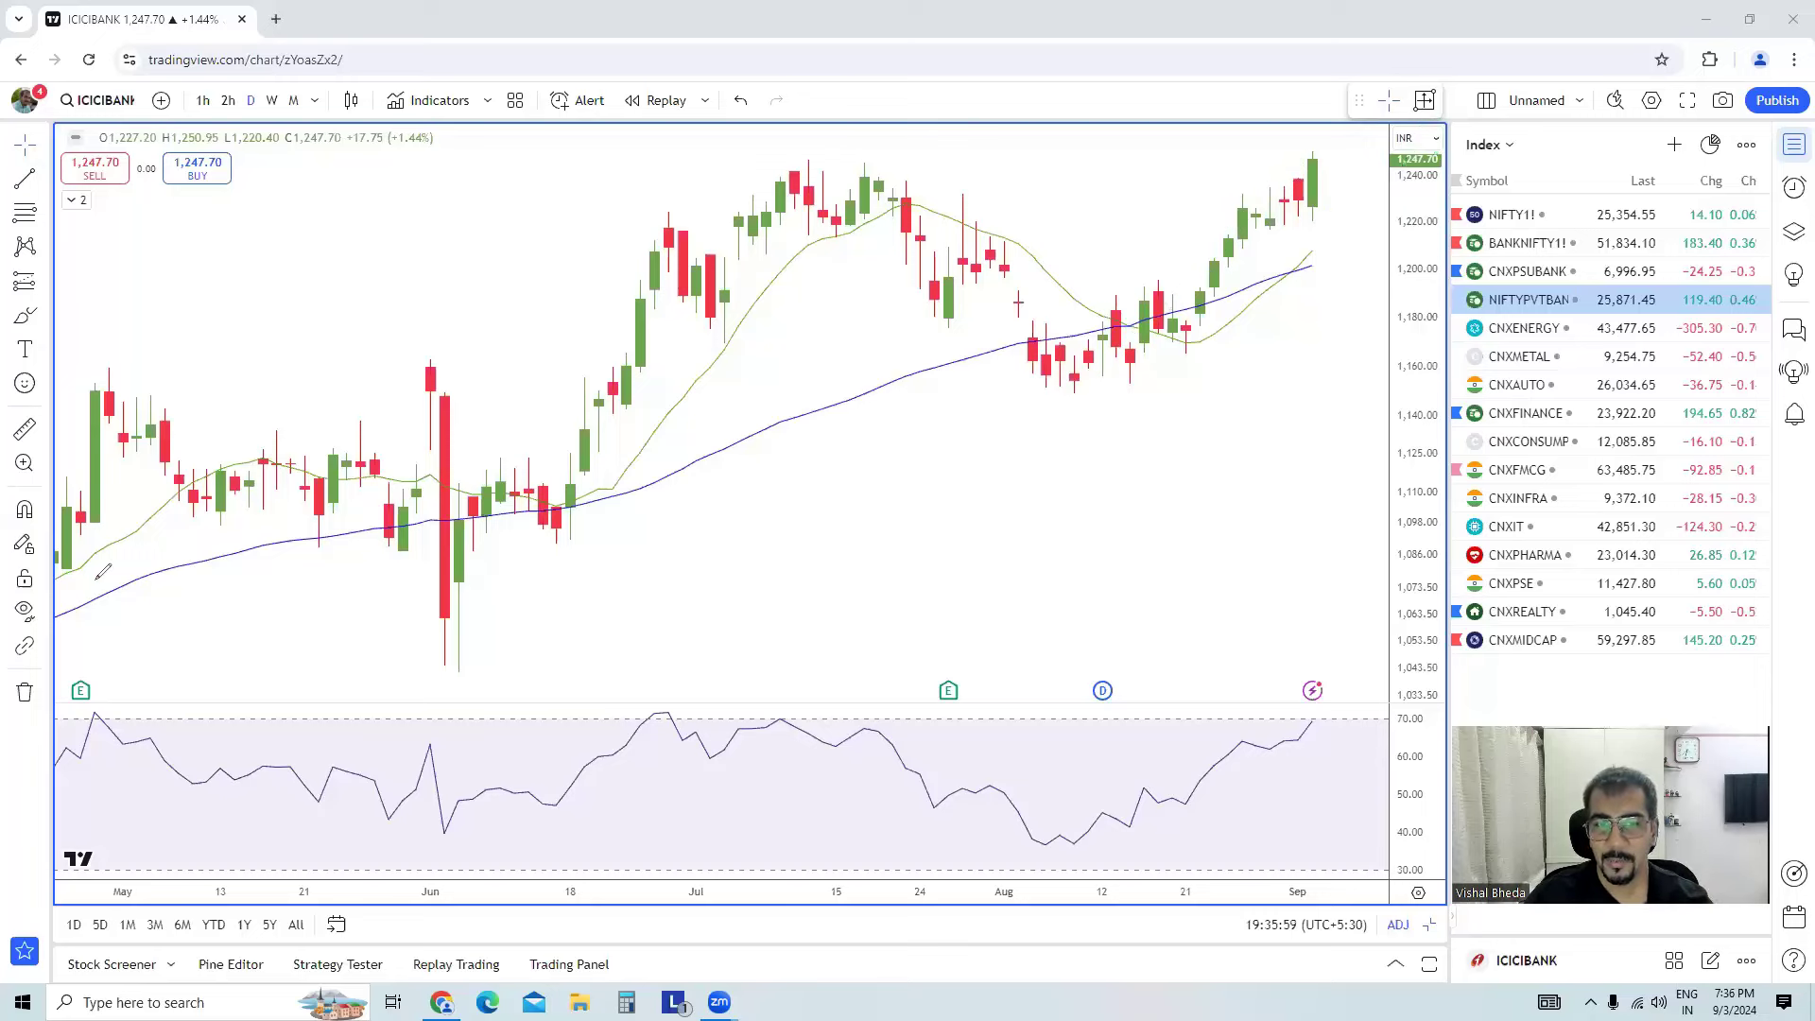
# Load the NIFTY1! futures from the watchlist and return to the three-chart layout
pyautogui.click(1621, 224)
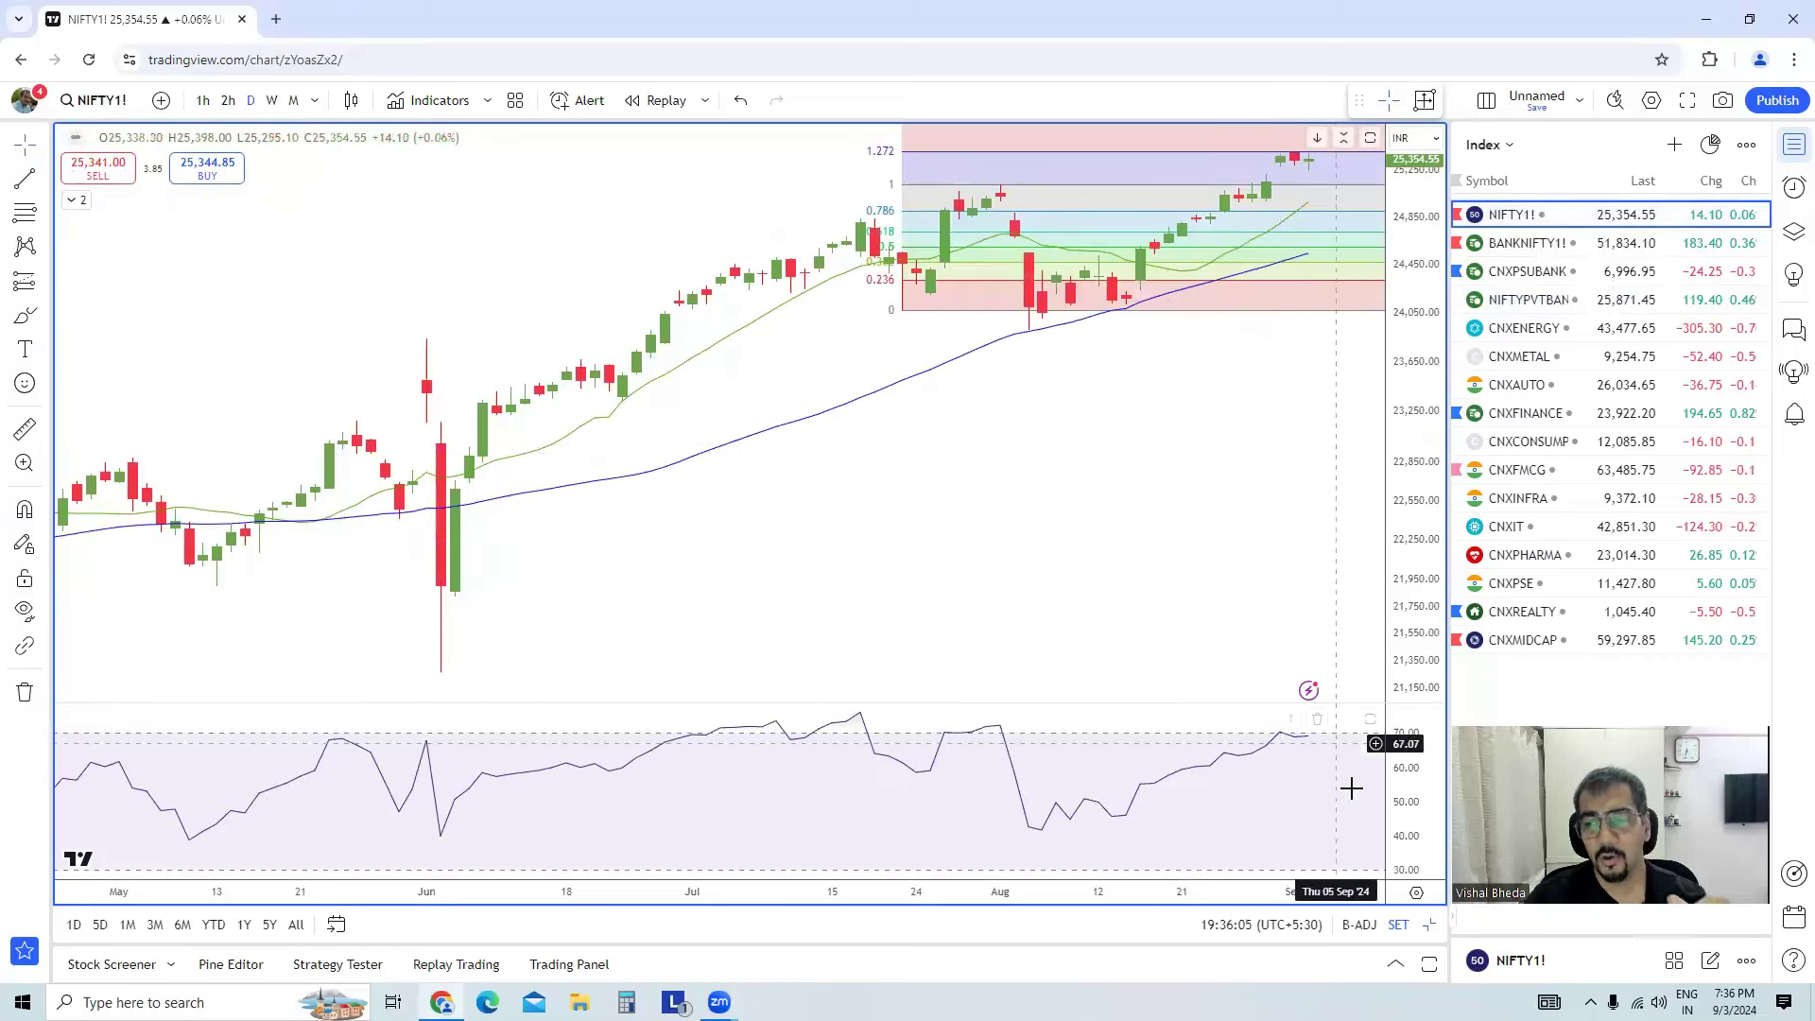
pyautogui.hotkey('alt', 'Return')
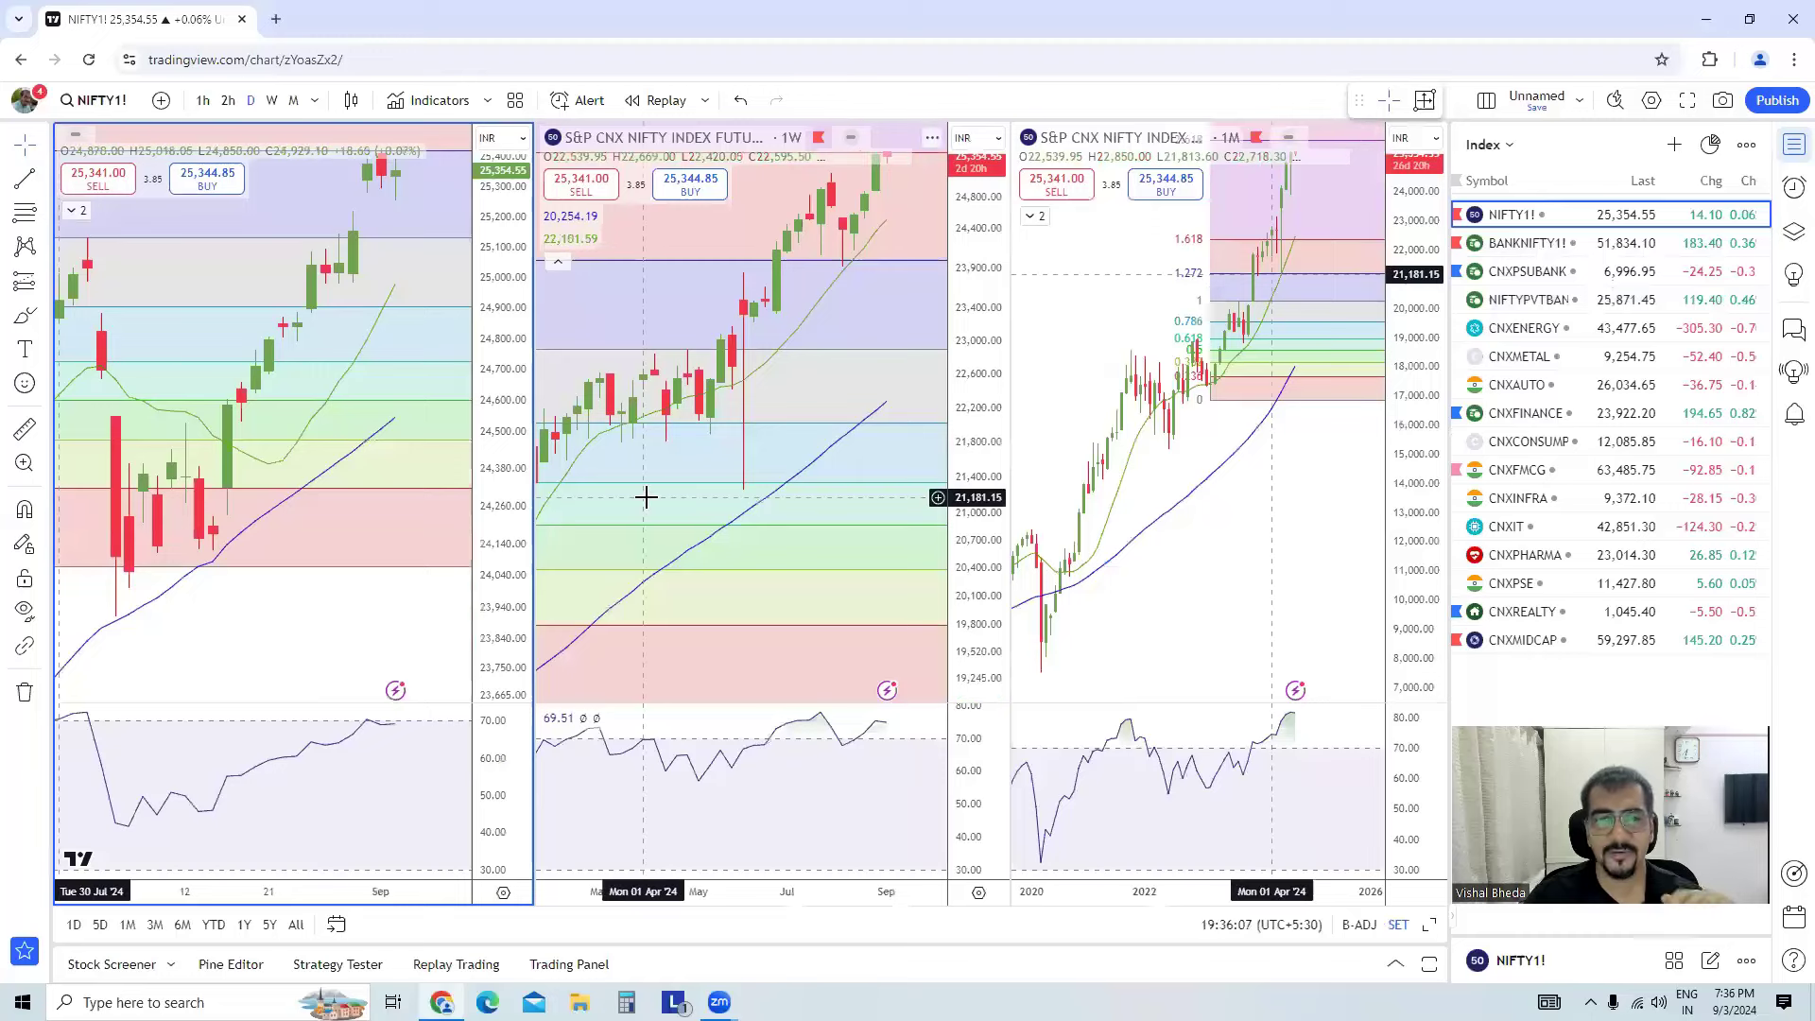